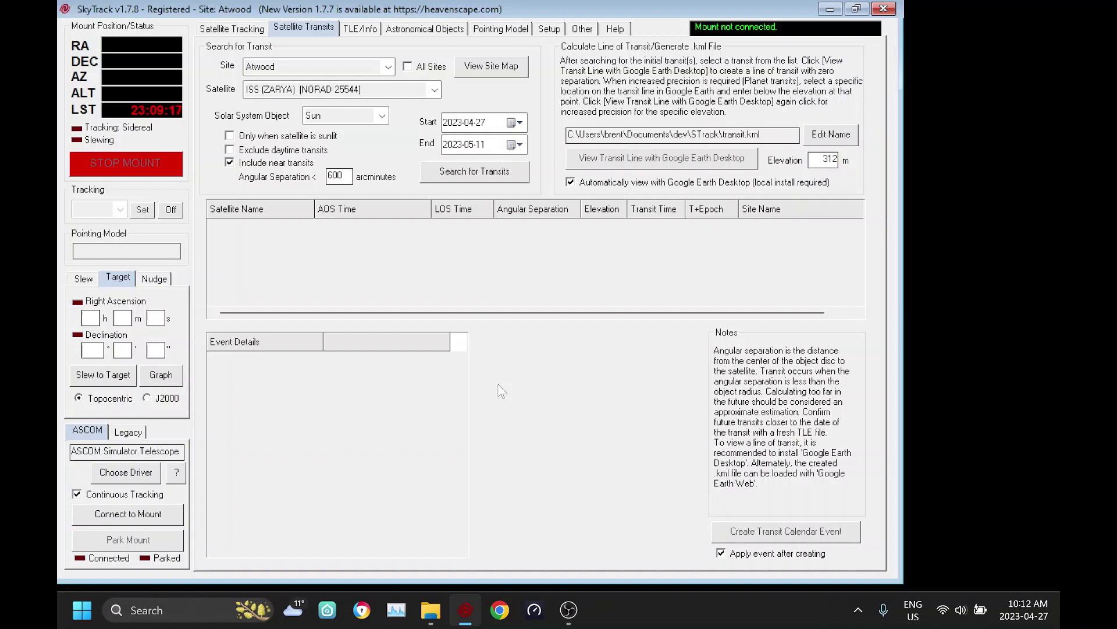
Set the Solar System Object for the ISS transit search to the Sun.
left_click(385, 119)
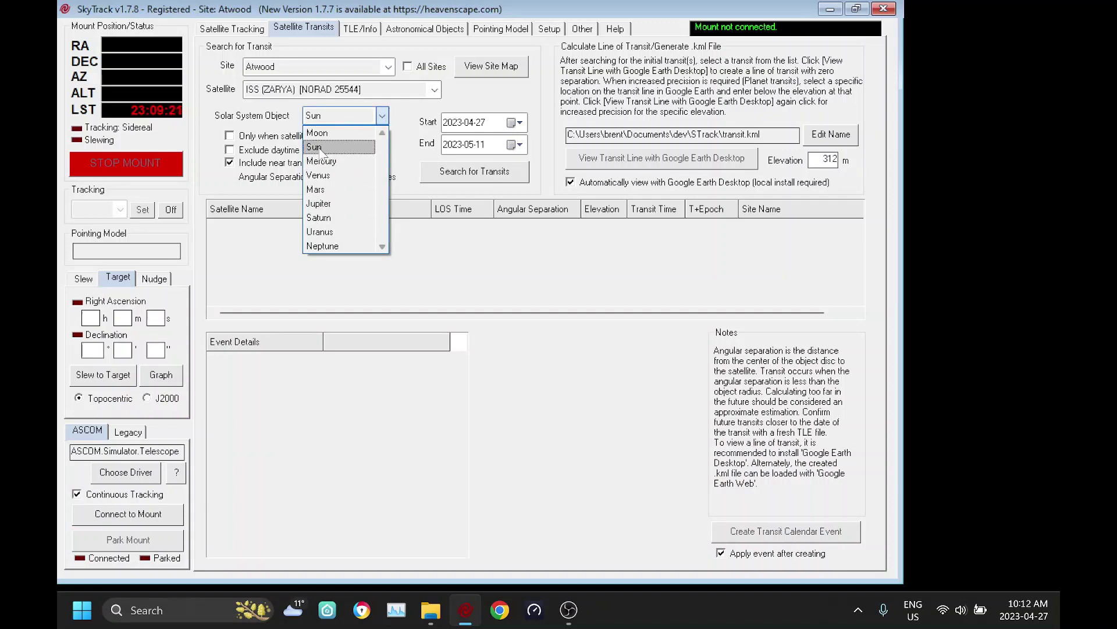
left_click(322, 149)
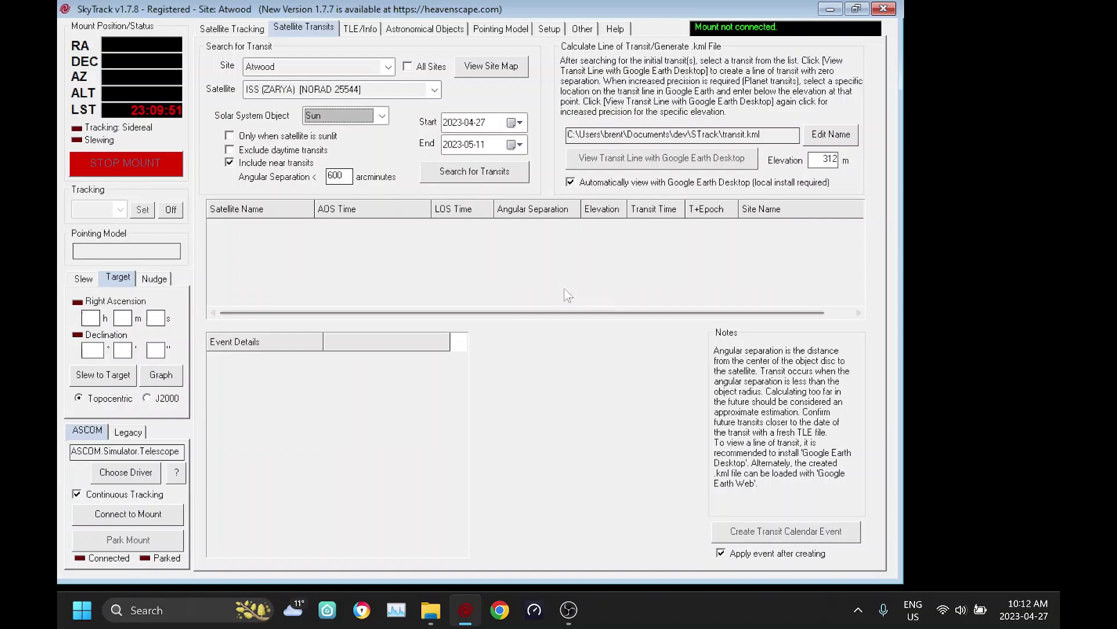
Run the ISS–Sun transit search for Atwood, 2023-04-27 to 2023-05-11.
left_click(459, 171)
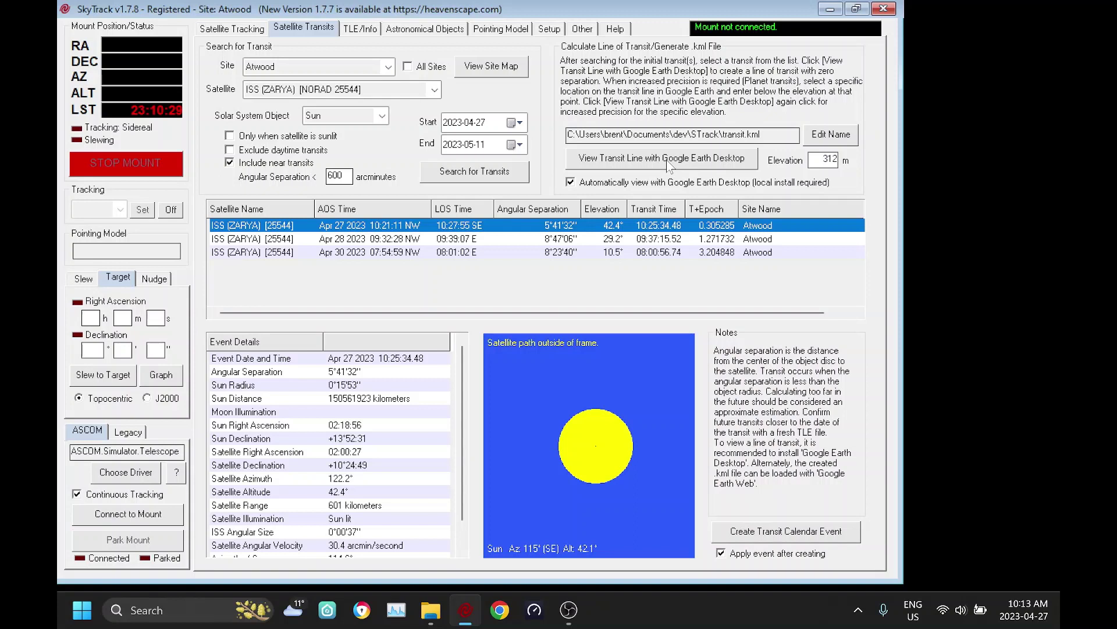
left_click(571, 183)
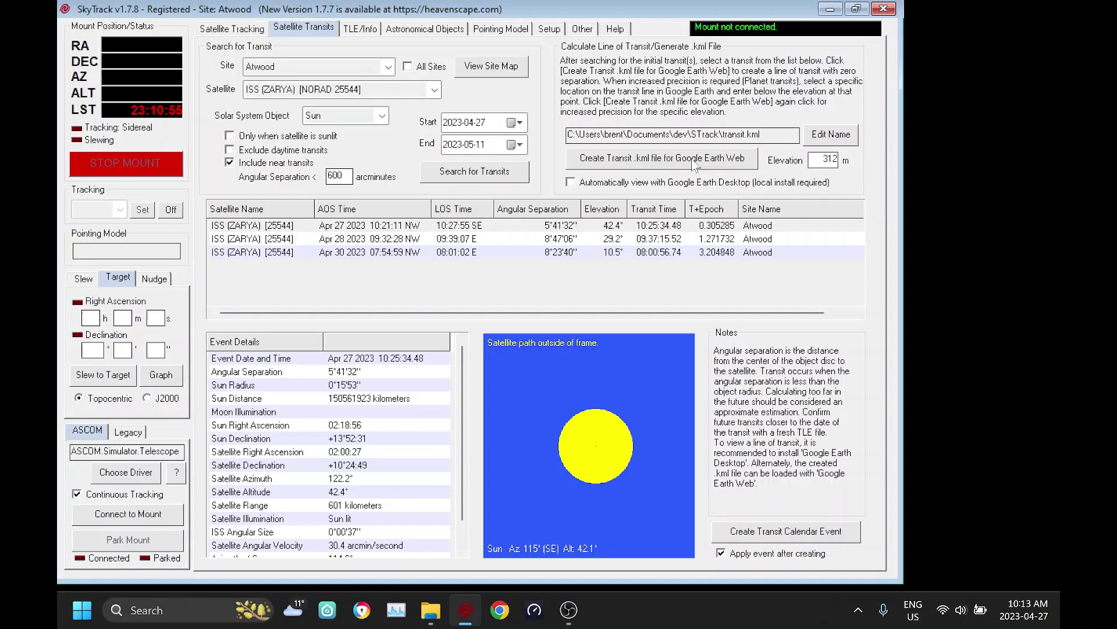
left_click(571, 182)
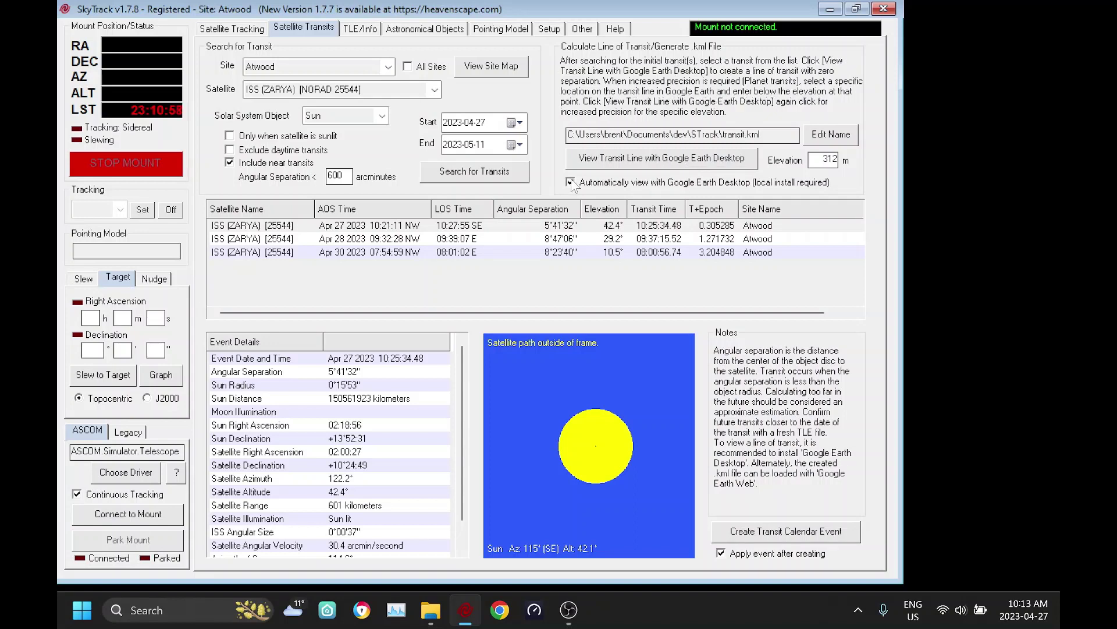
Select the April 27 2023 near pass in the transit results list.
left_click(509, 231)
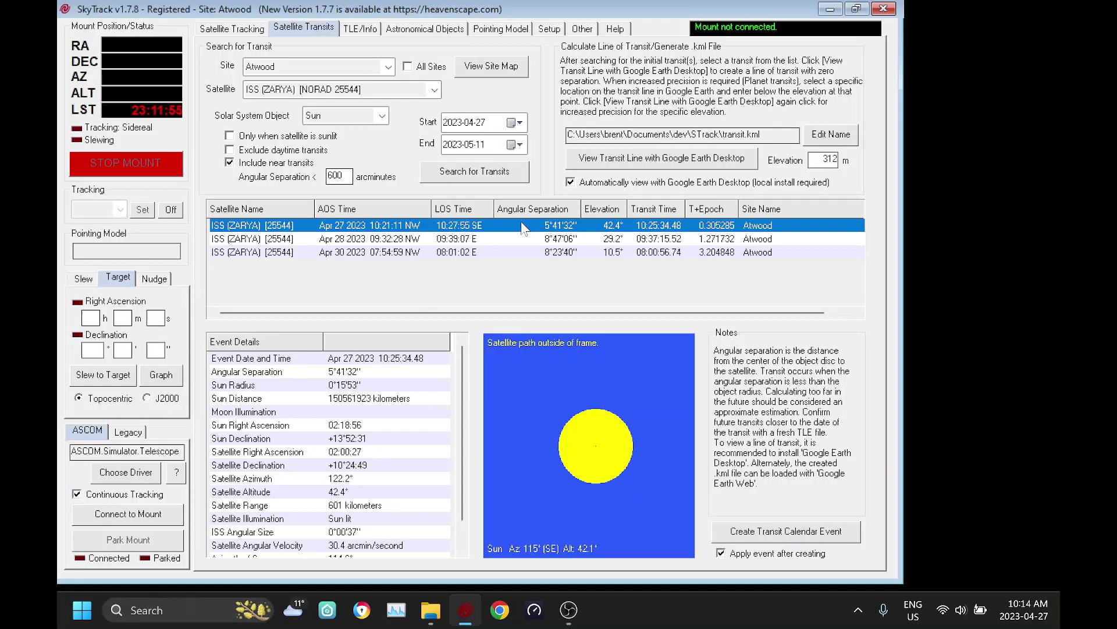
Show the April 27 transit line in Google Earth Pro as transit.html.
left_click(650, 162)
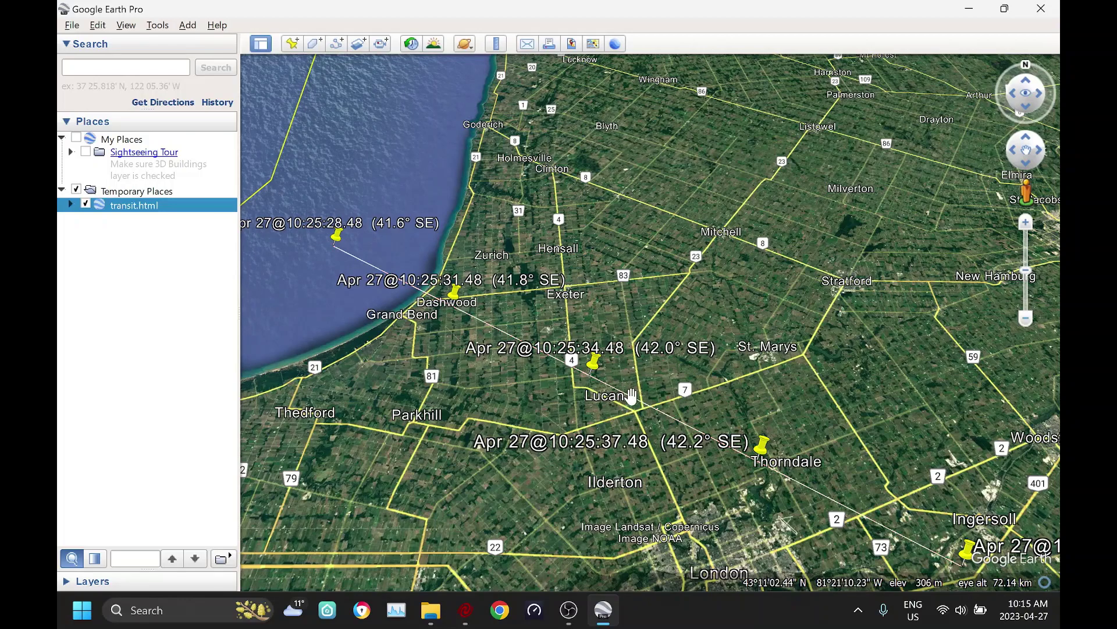
Zoom in on the red centreline crossing Highway 47 (Fallon Dr) between farm fields.
double_click(619, 397)
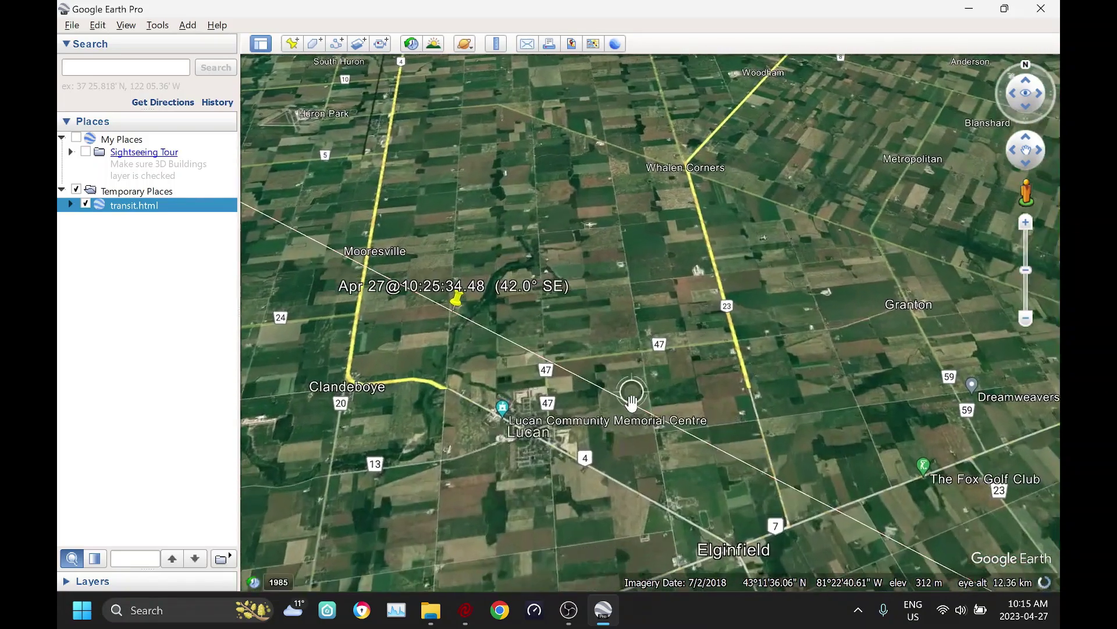
double_click(631, 396)
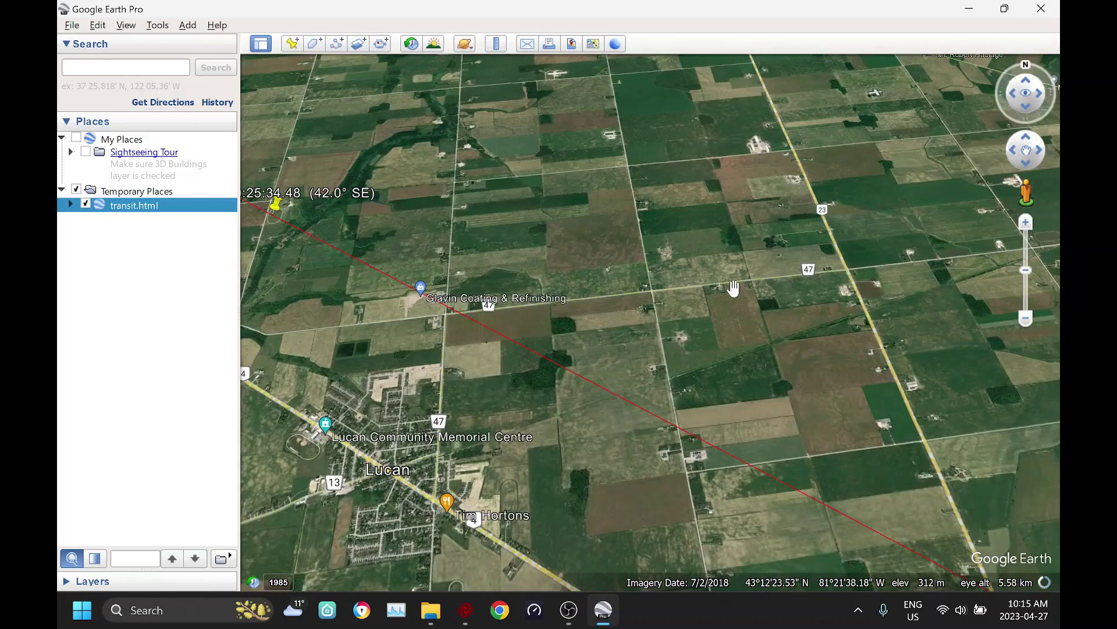
double_click(542, 314)
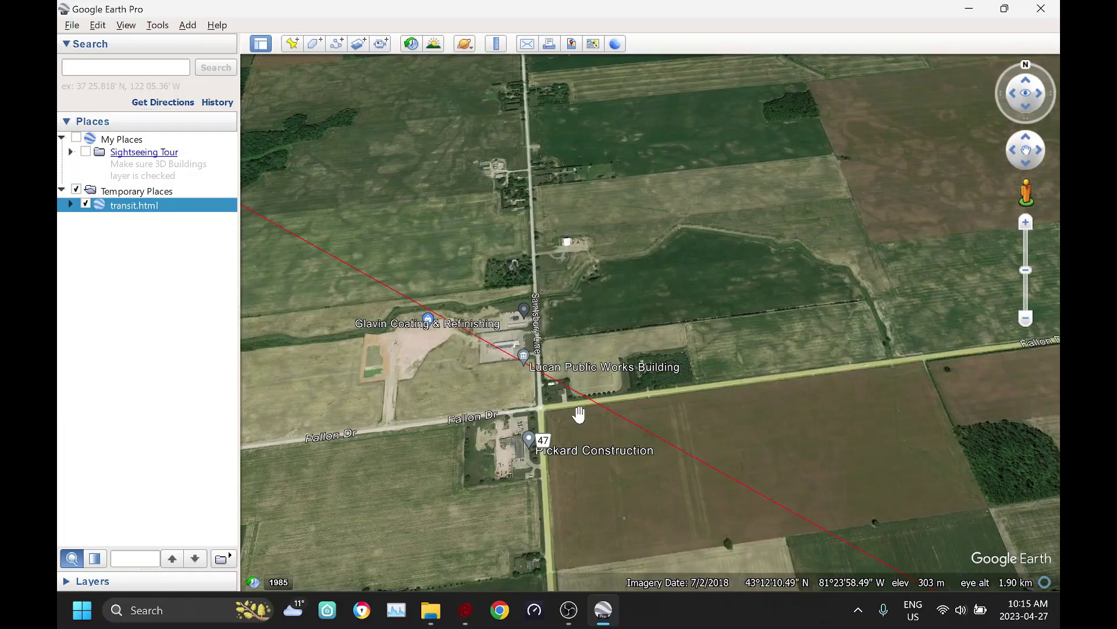
scroll(578, 414, "up", 3)
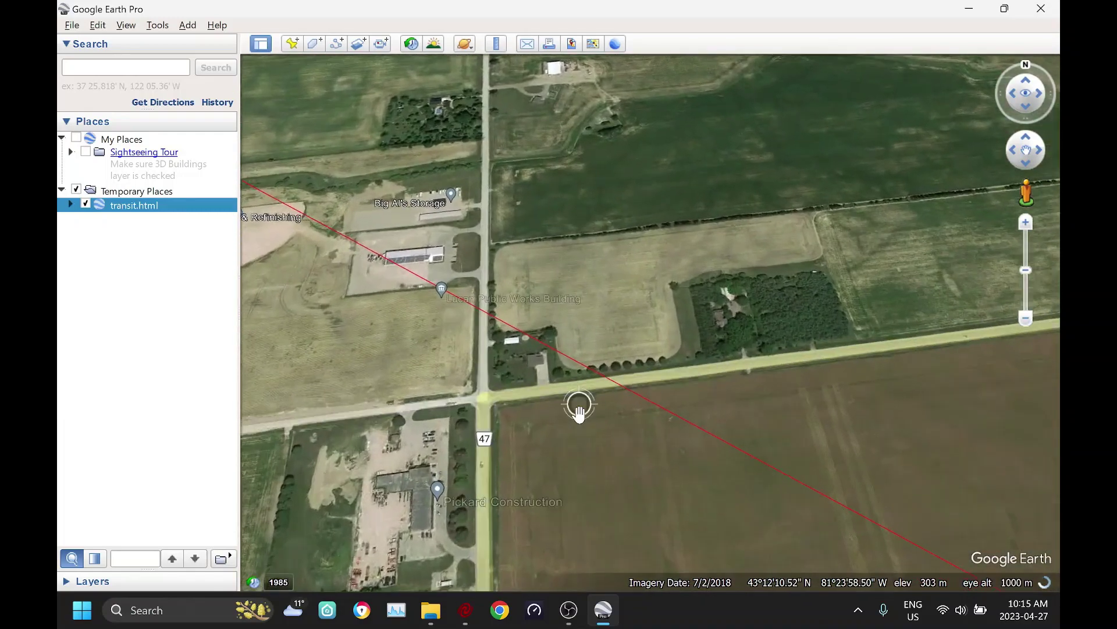
scroll(579, 414, "up", 2)
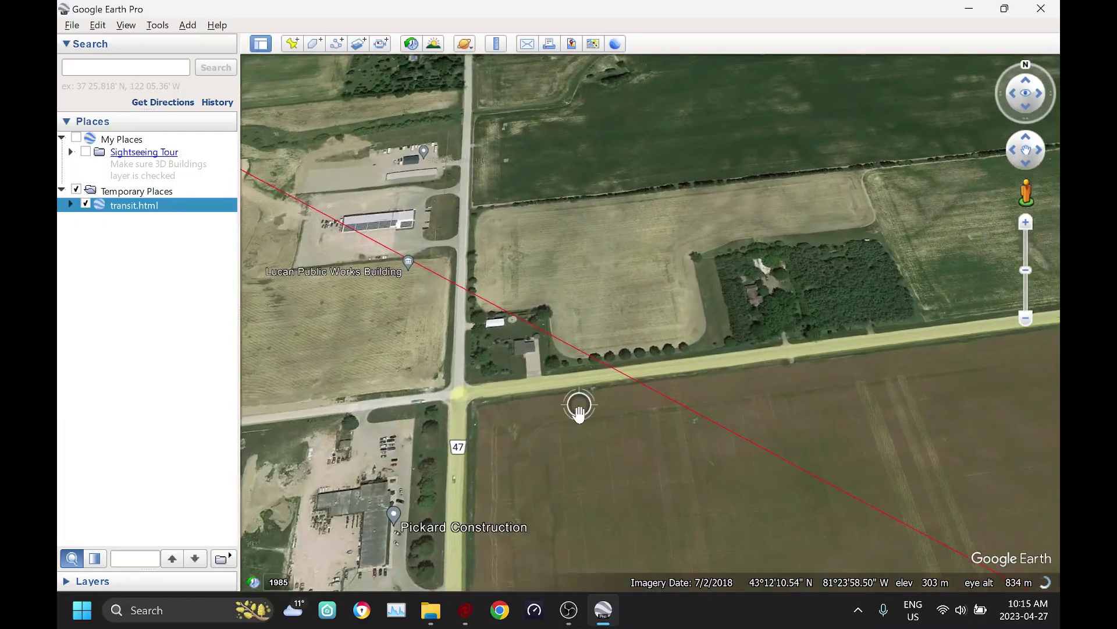
scroll(579, 414, "up", 1)
scroll(635, 403, "up", 1)
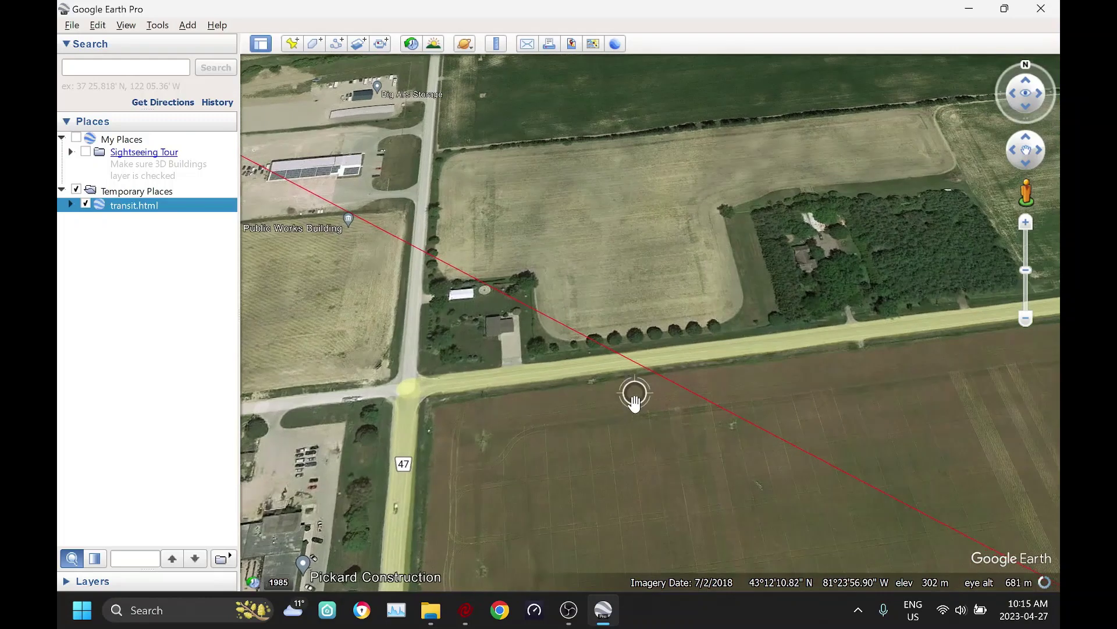
scroll(634, 403, "up", 1)
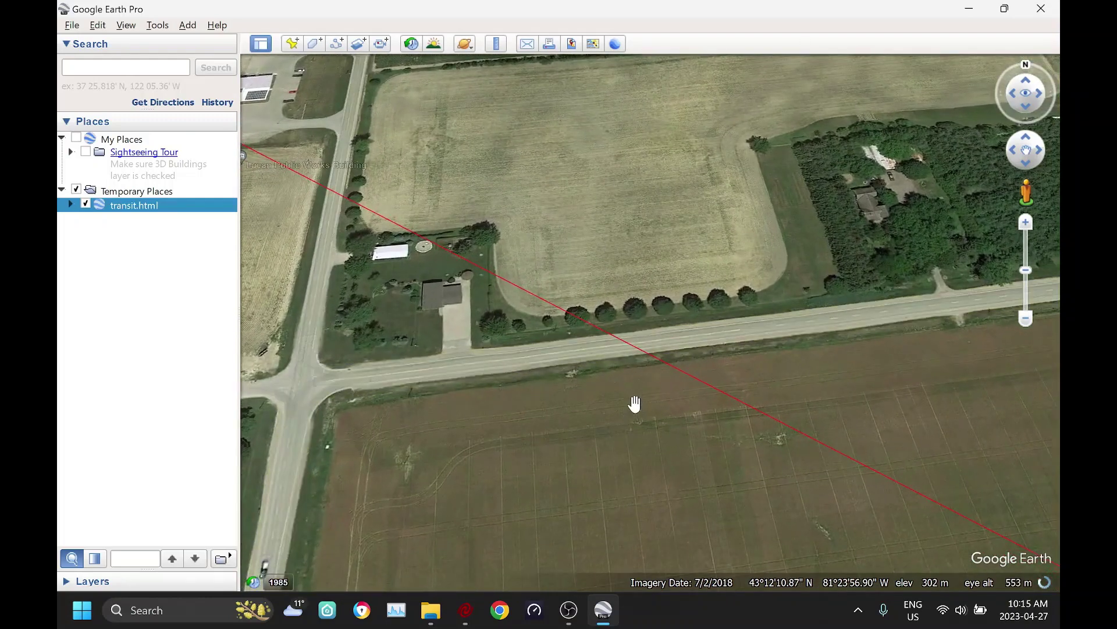
scroll(636, 401, "up", 1)
Pan along the transit line to centre its Fallon Dr crossing by the farmhouse and trees.
left_click_drag(646, 379, 645, 417)
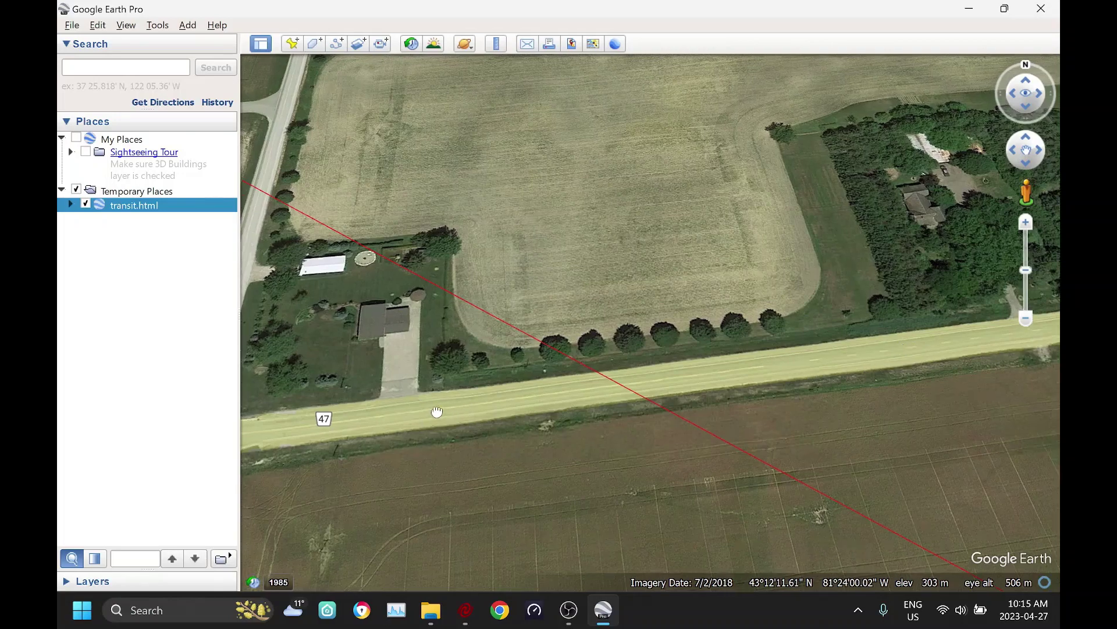
left_click_drag(437, 412, 564, 330)
scroll(494, 300, "up", 2)
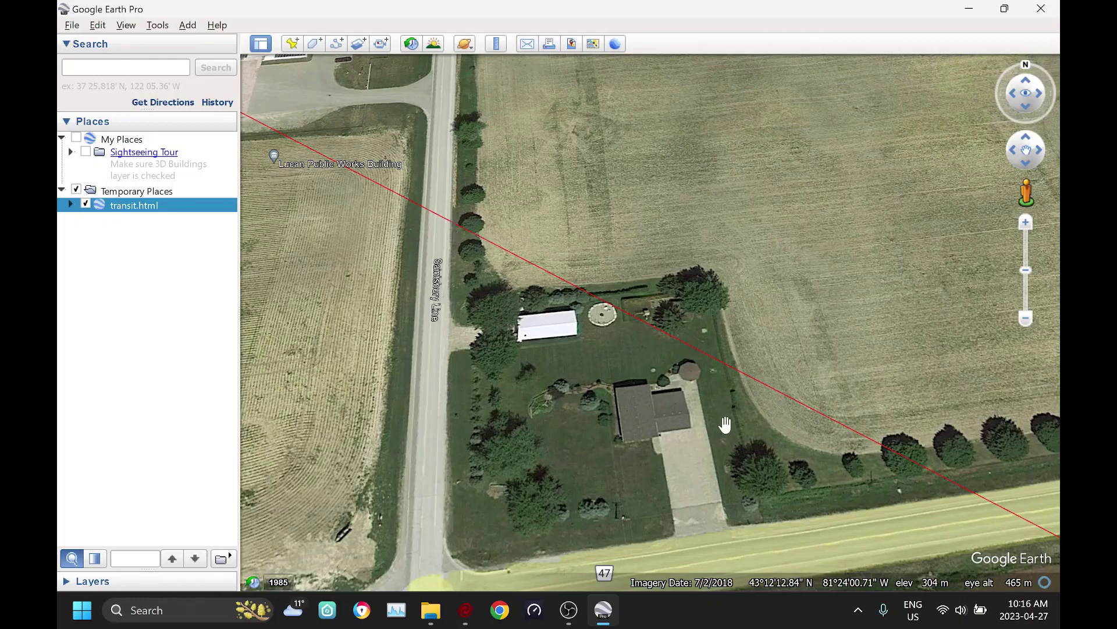
left_click_drag(724, 424, 378, 283)
scroll(596, 439, "up", 1)
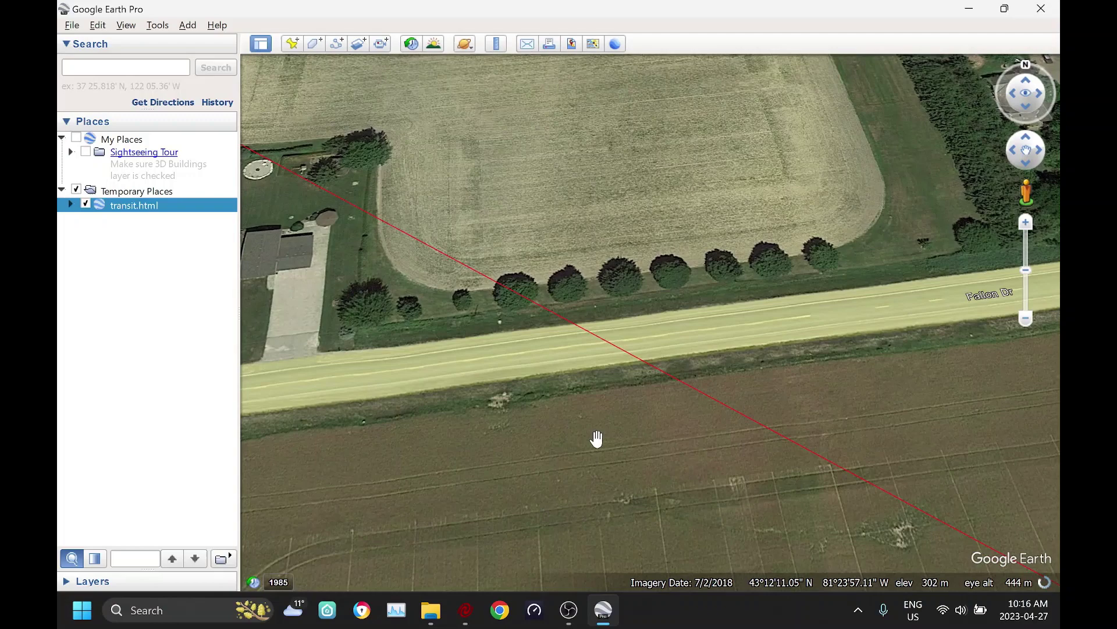
scroll(596, 437, "down", 1)
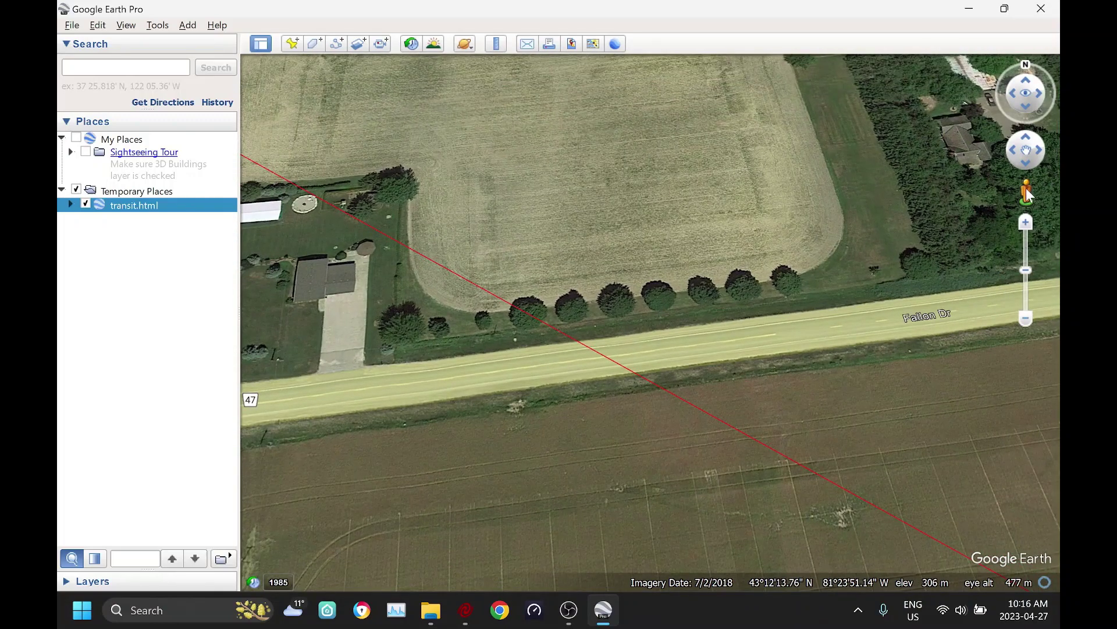
Inspect the Fallon Dr crossing in Street View, then return to a low aerial view.
left_click_drag(1027, 193, 610, 344)
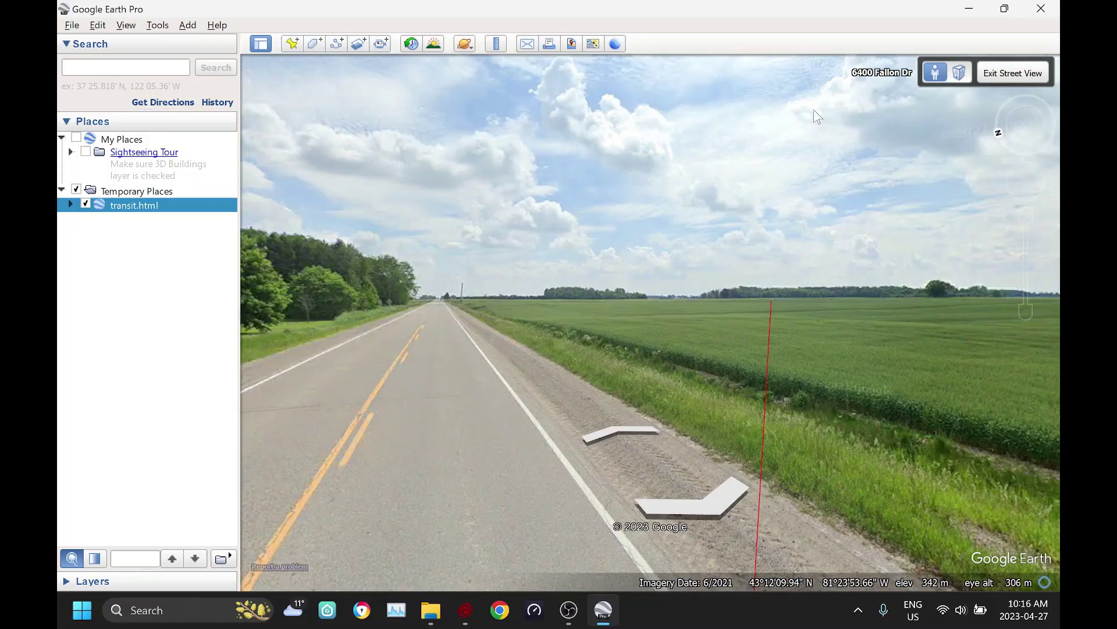
left_click(991, 73)
left_click(992, 73)
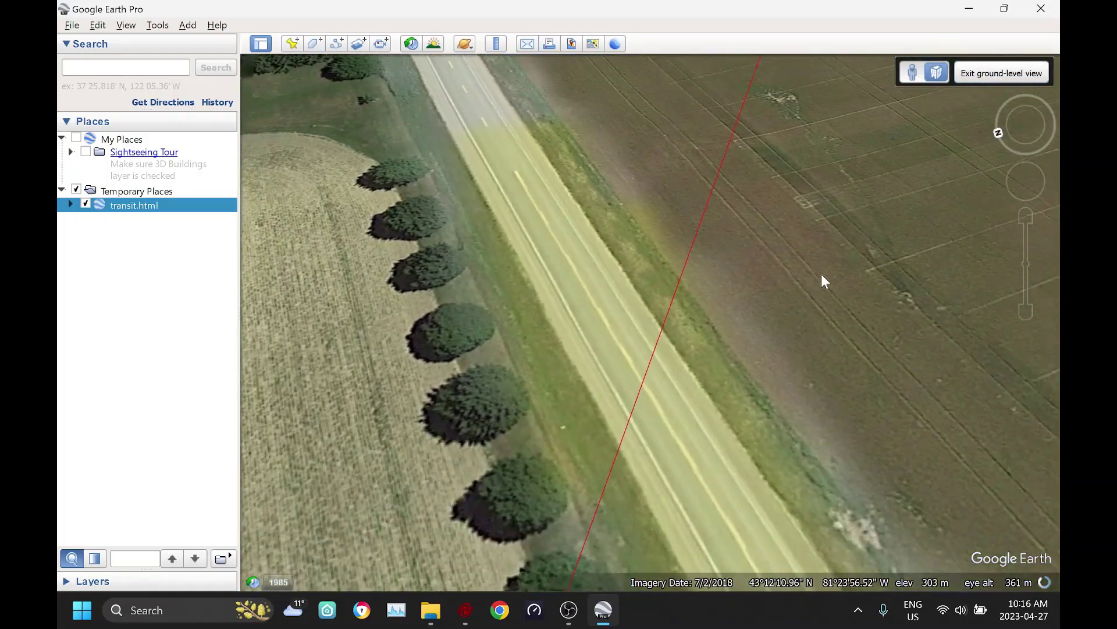
scroll(689, 326, "up", 2)
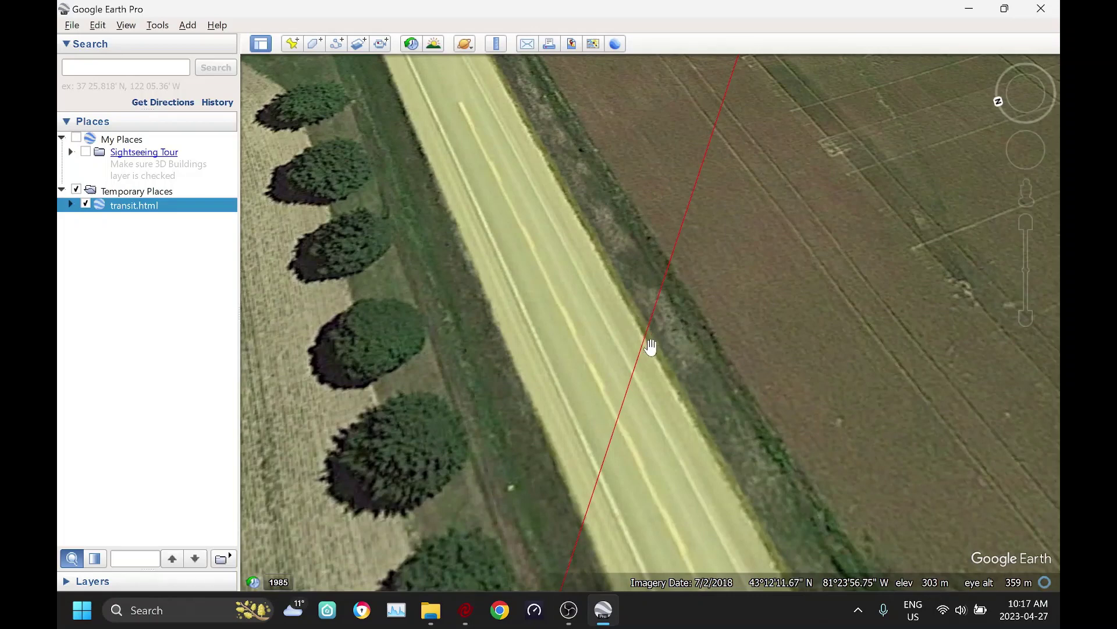
Place an Untitled Placemark on the red transit line at Fallon Dr's edge.
left_click(291, 43)
left_click_drag(656, 307, 639, 358)
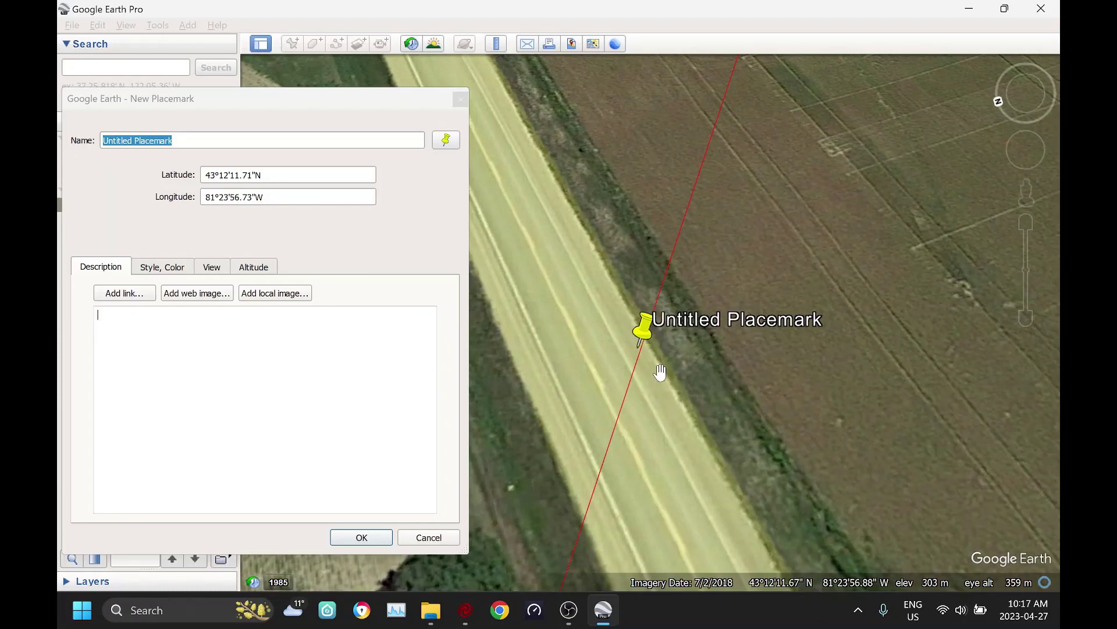
left_click_drag(646, 352, 633, 370)
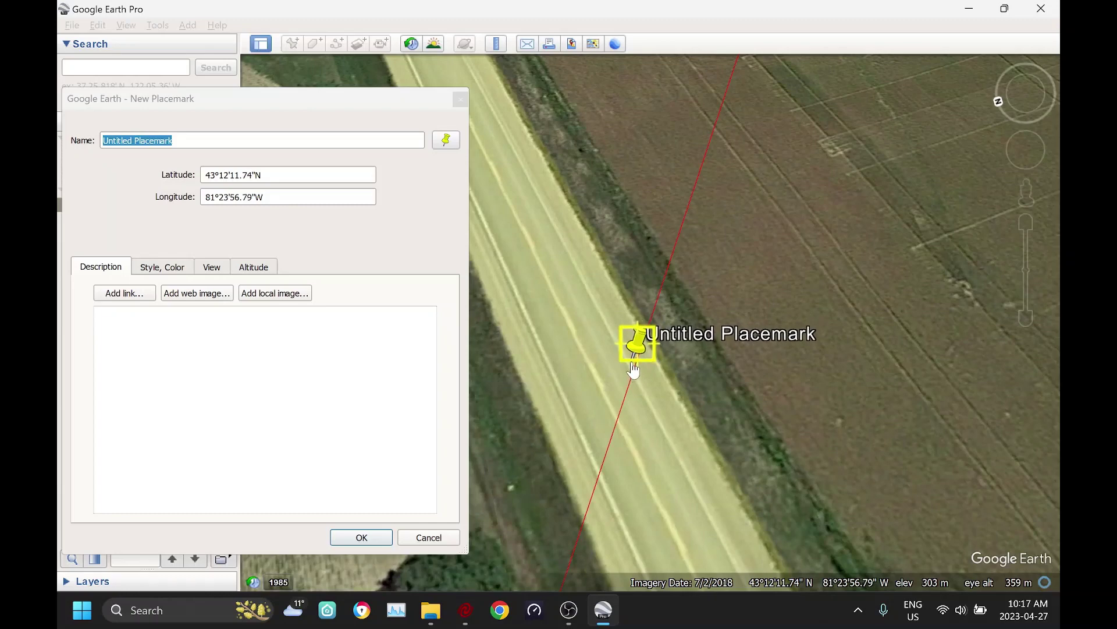
left_click(367, 537)
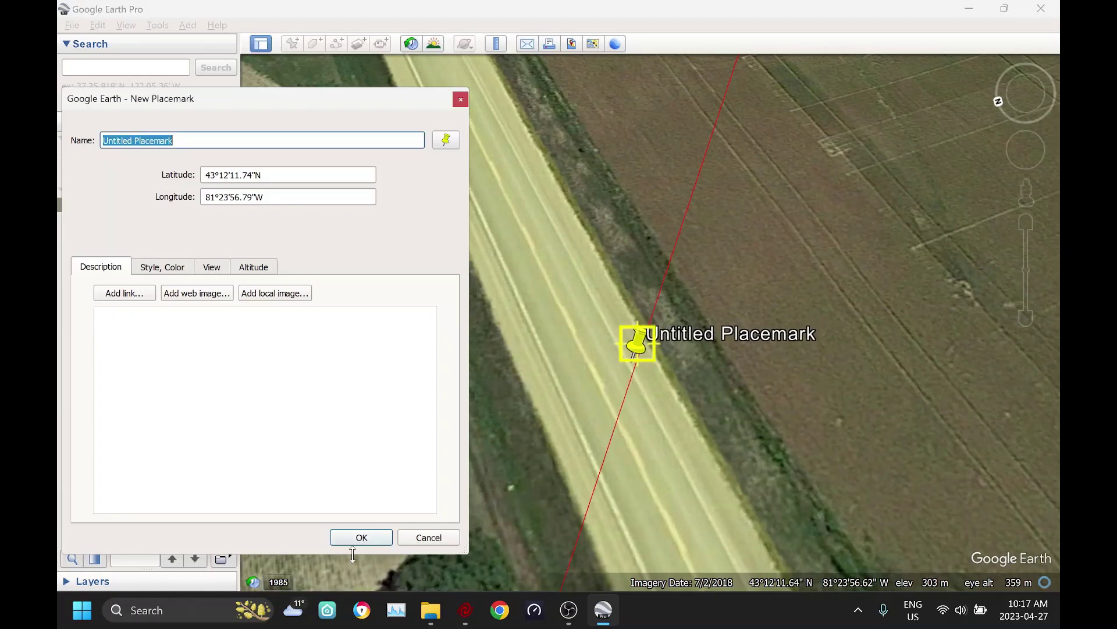
left_click(367, 537)
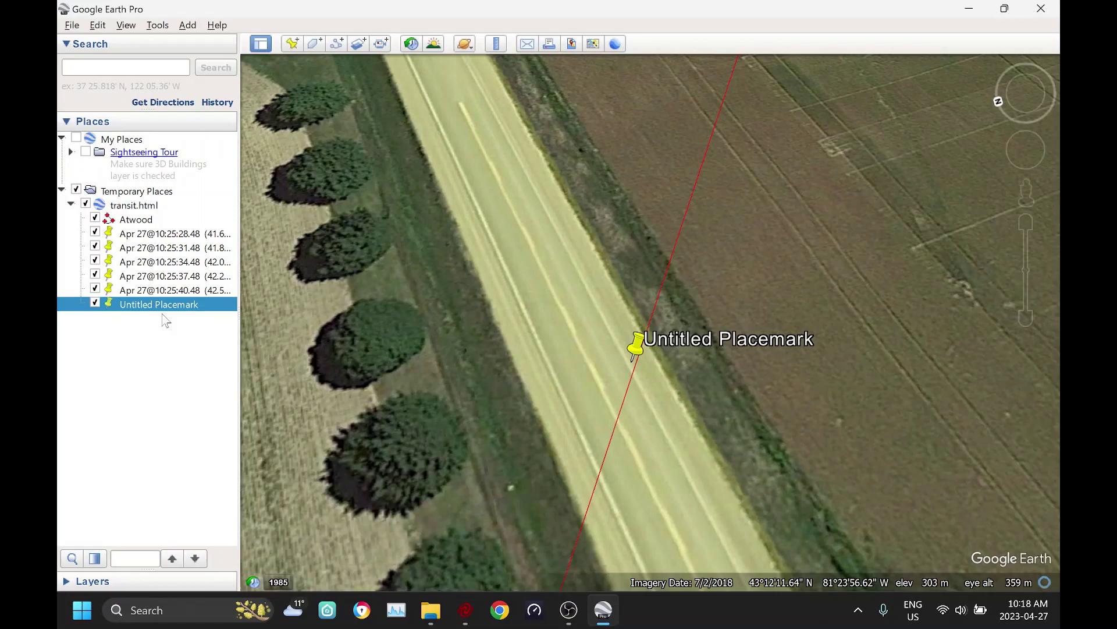
Save the placemark to the Desktop as Untitled Placemark.kml (KML type) and close Google Earth.
right_click(159, 308)
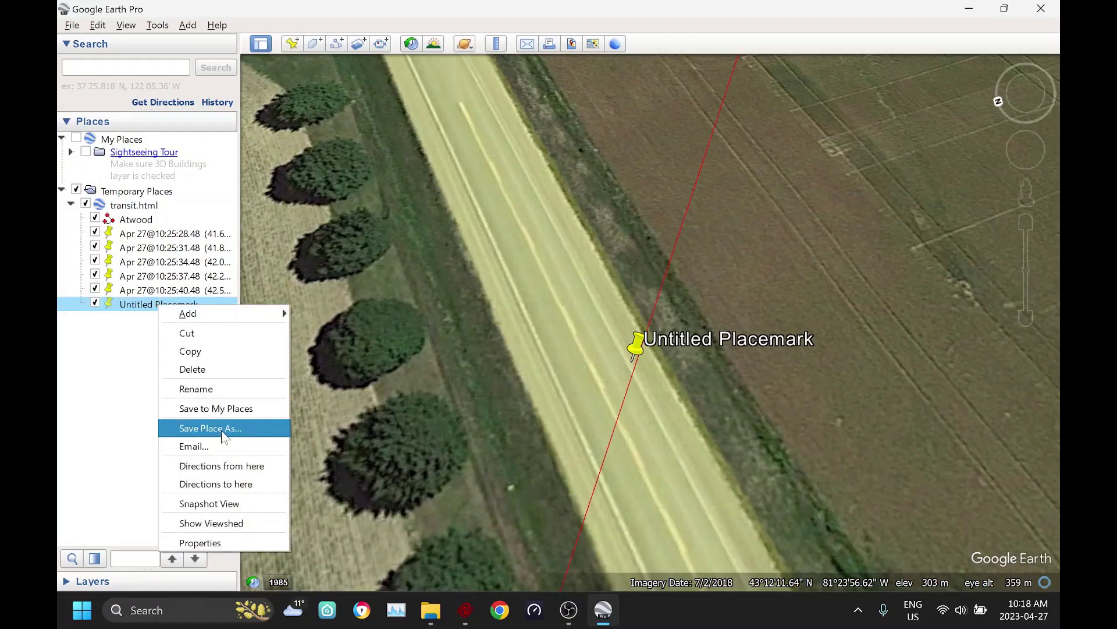
left_click(224, 430)
left_click(316, 322)
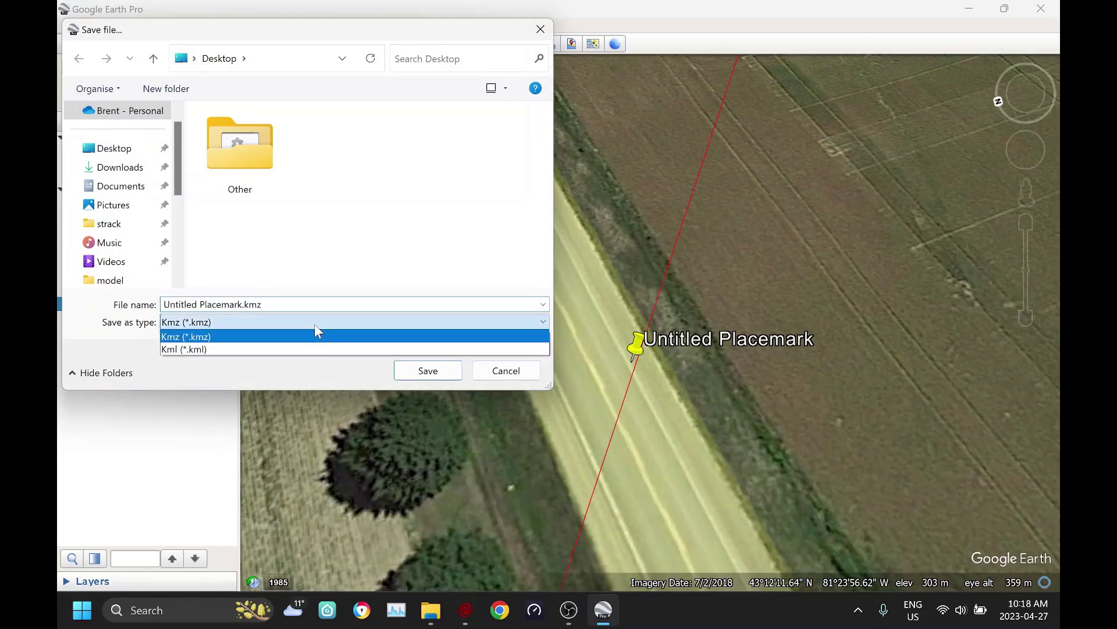
left_click(196, 350)
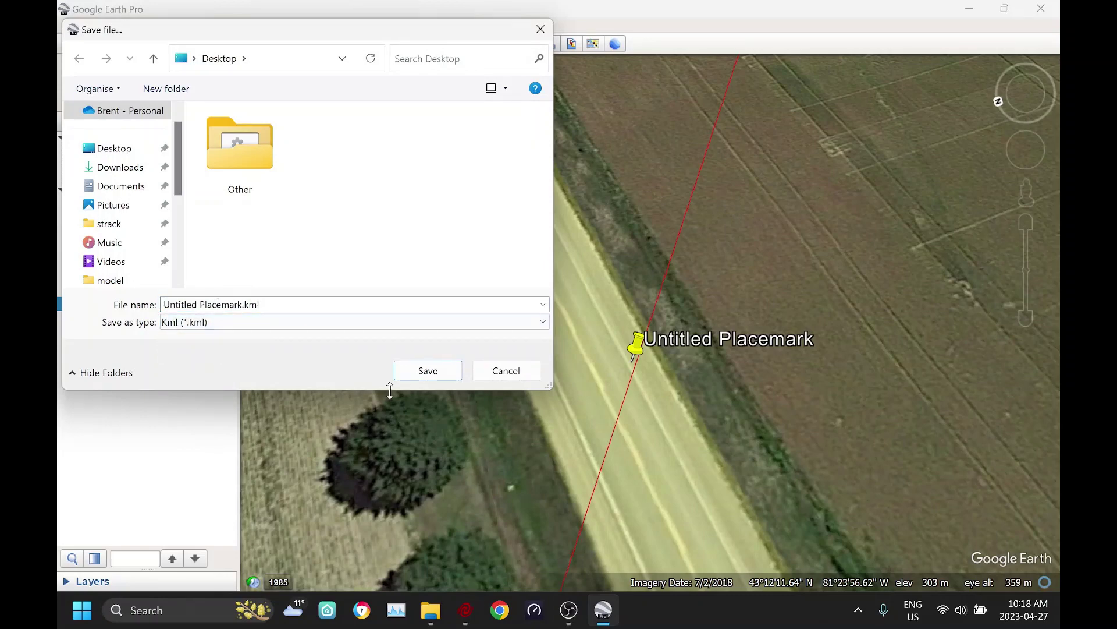
left_click(407, 373)
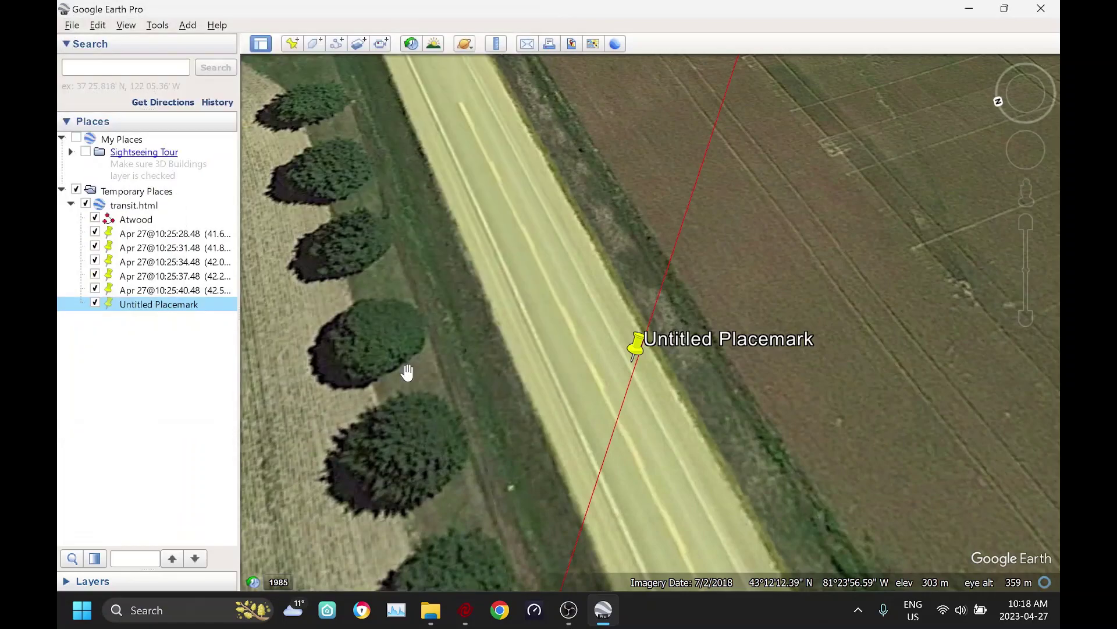
left_click(1039, 8)
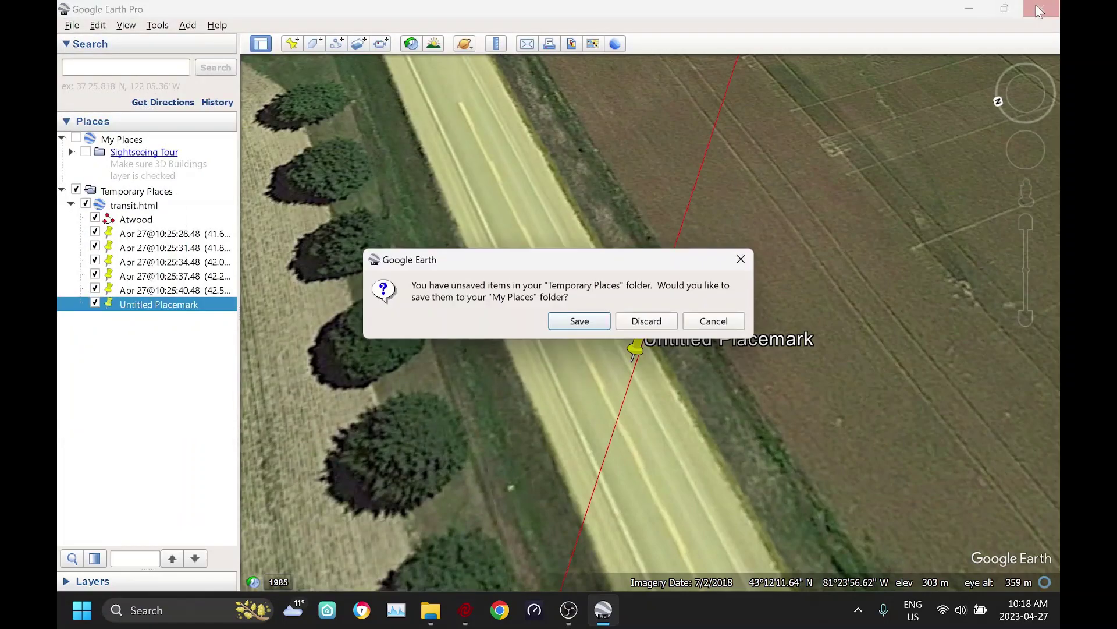
Discard temporary places and import the Transit site's coordinates from Untitled Placemark.kml.
left_click(637, 328)
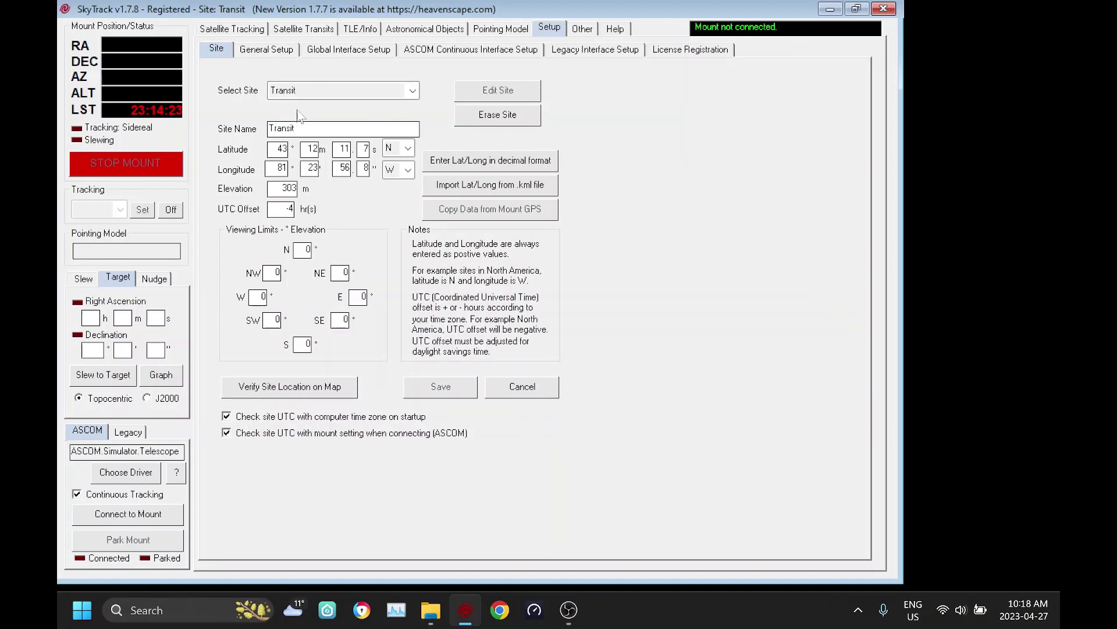
left_click(476, 191)
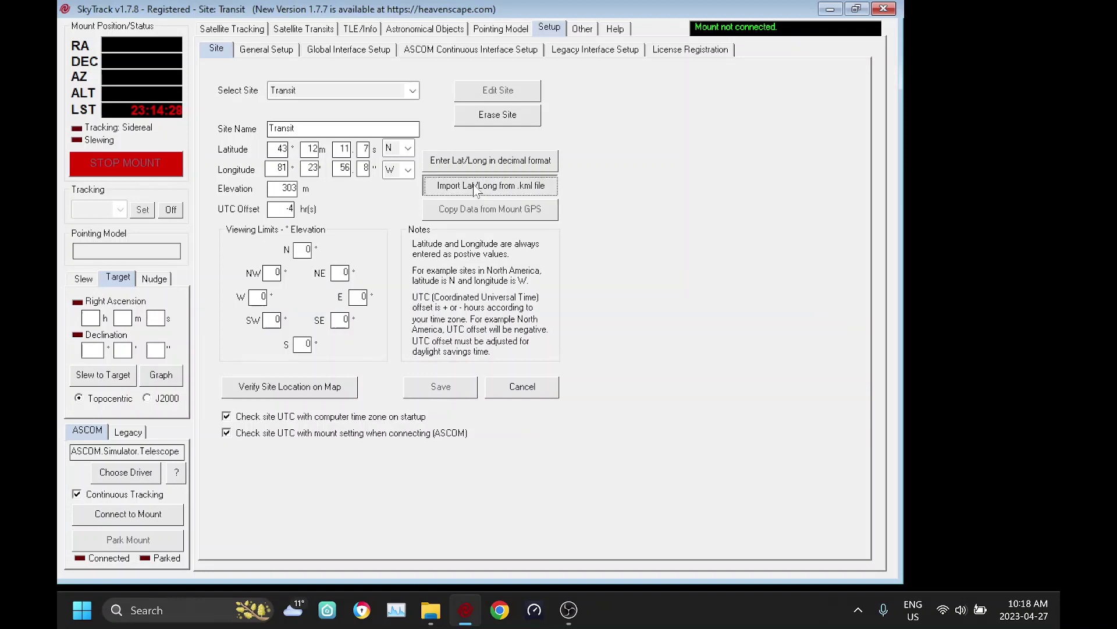
left_click(266, 122)
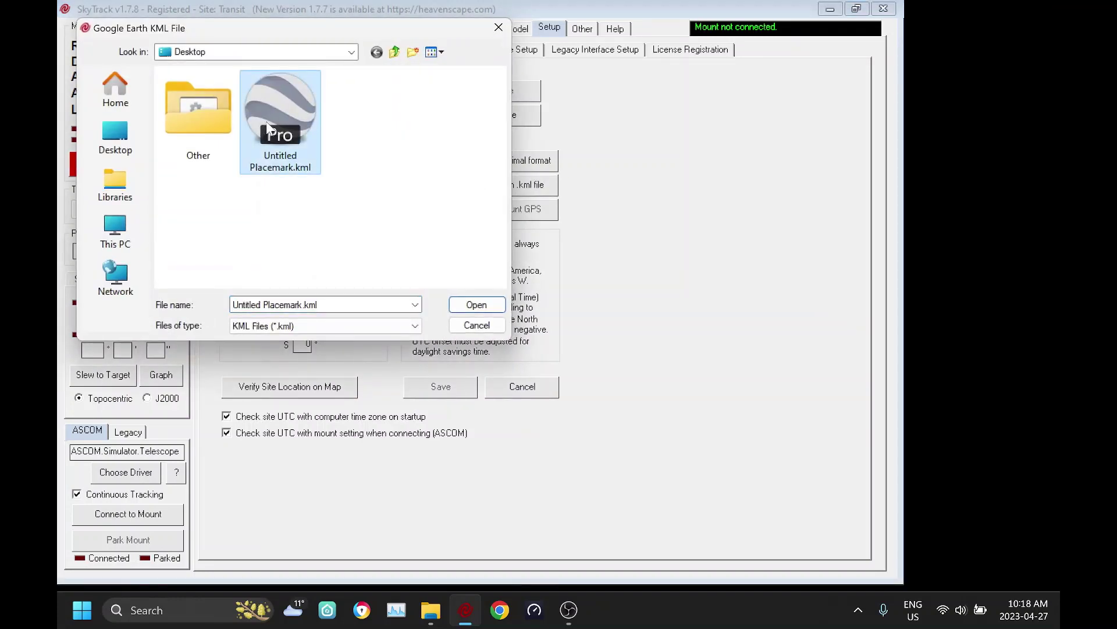
left_click(472, 305)
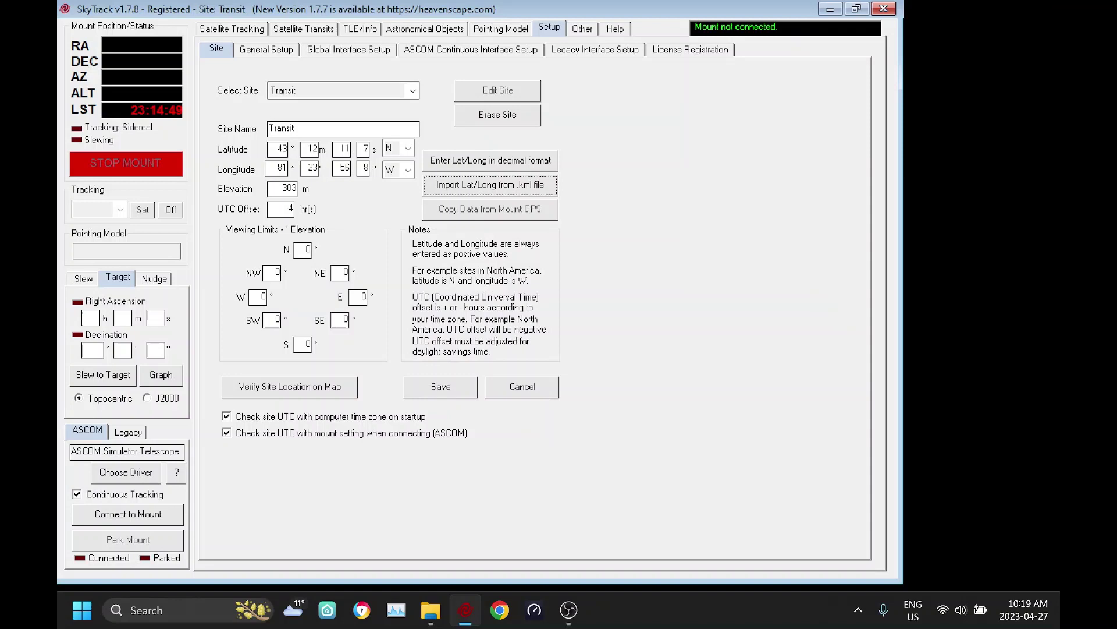
Save the Transit site and make it the search site for ISS–Sun transits.
left_click(437, 387)
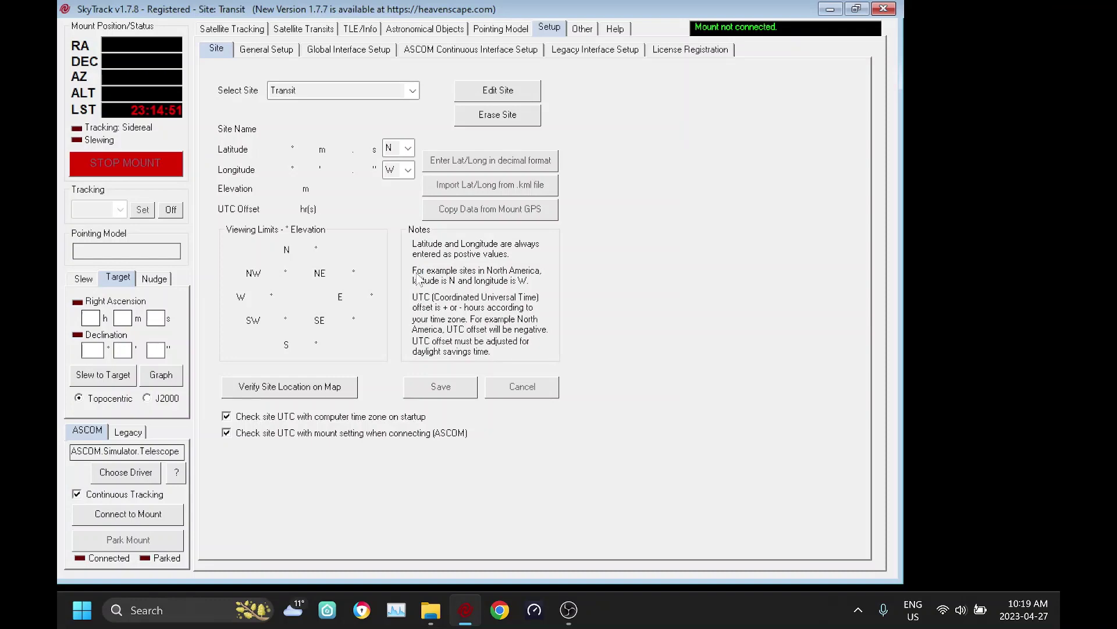
left_click(299, 32)
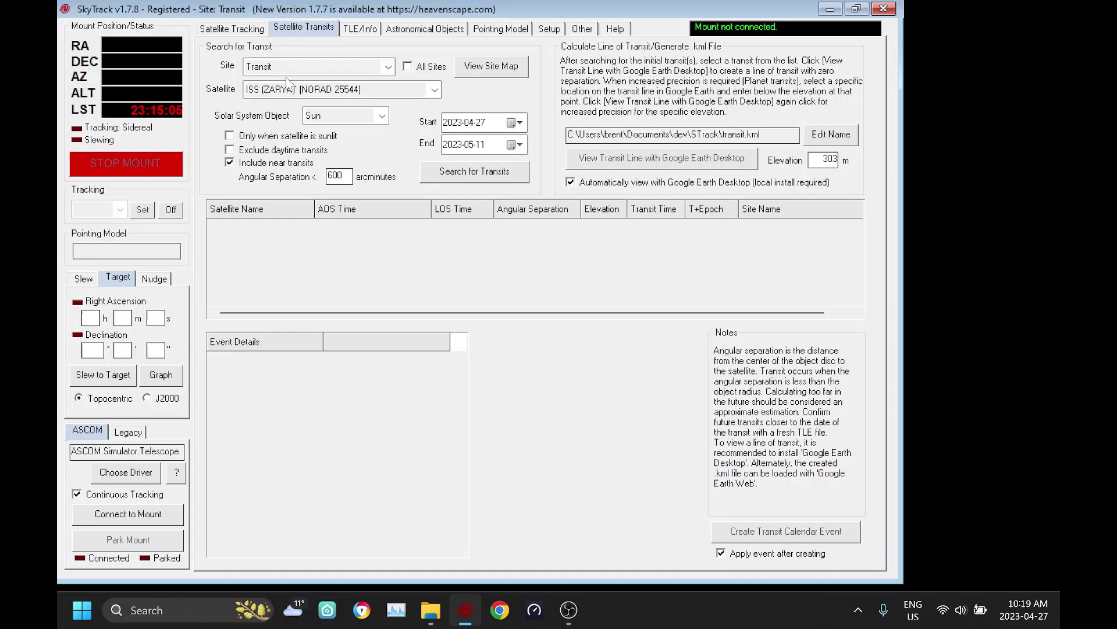
Search ISS–Sun transits for Transit and select the April 27 10:25:34 pass.
left_click(456, 175)
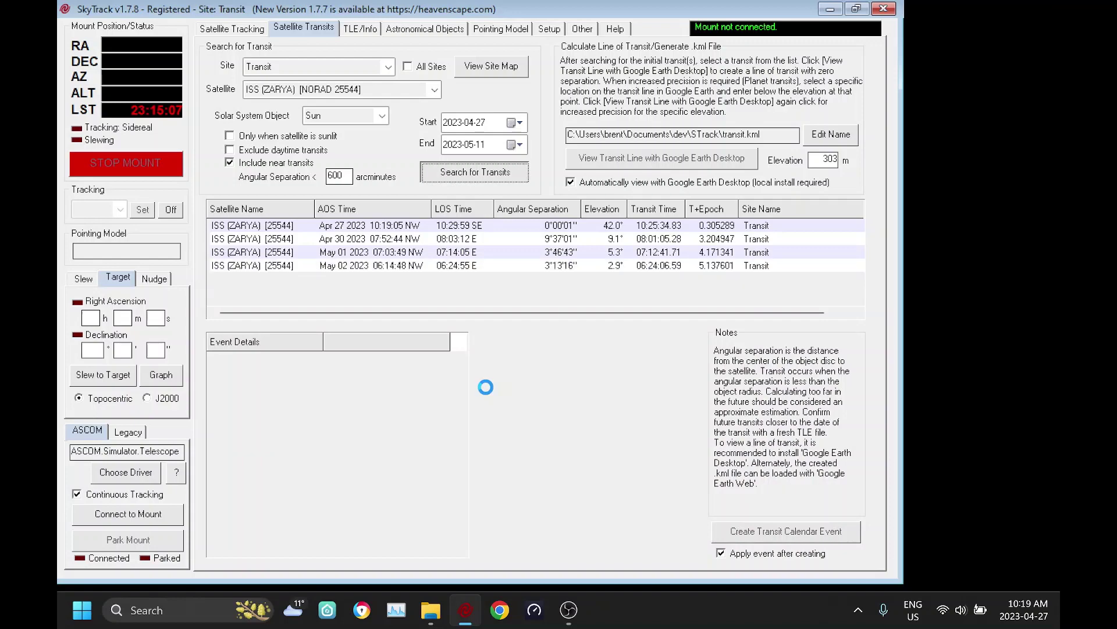
left_click(532, 224)
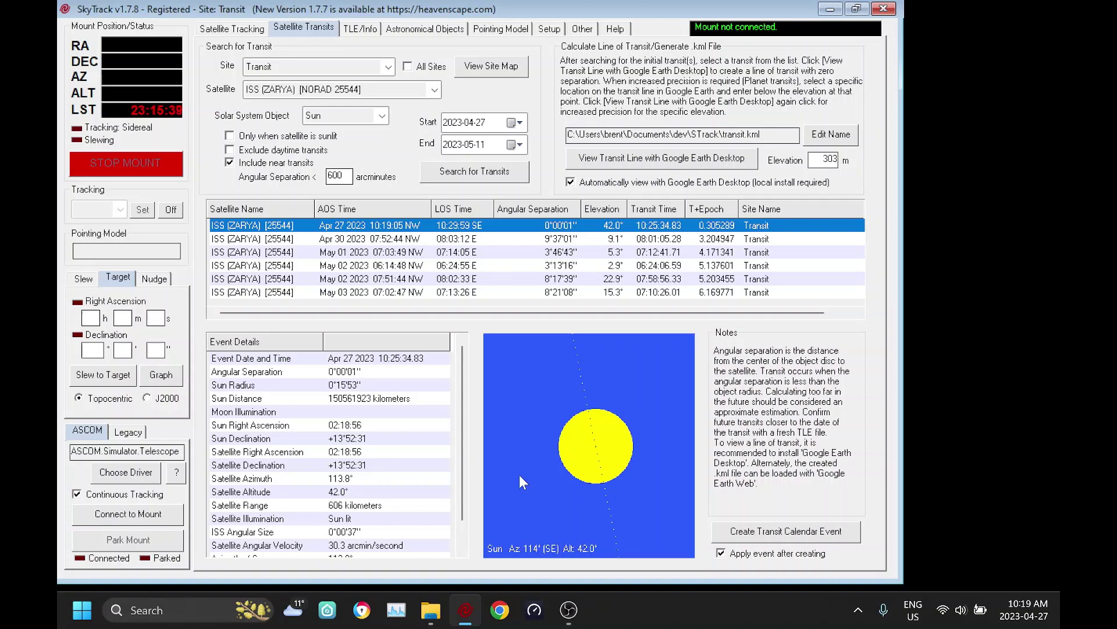
Save iss.ics and add the April 27, 10:25 AM Transit ISS (ZARYA)/Sun event.
left_click(761, 531)
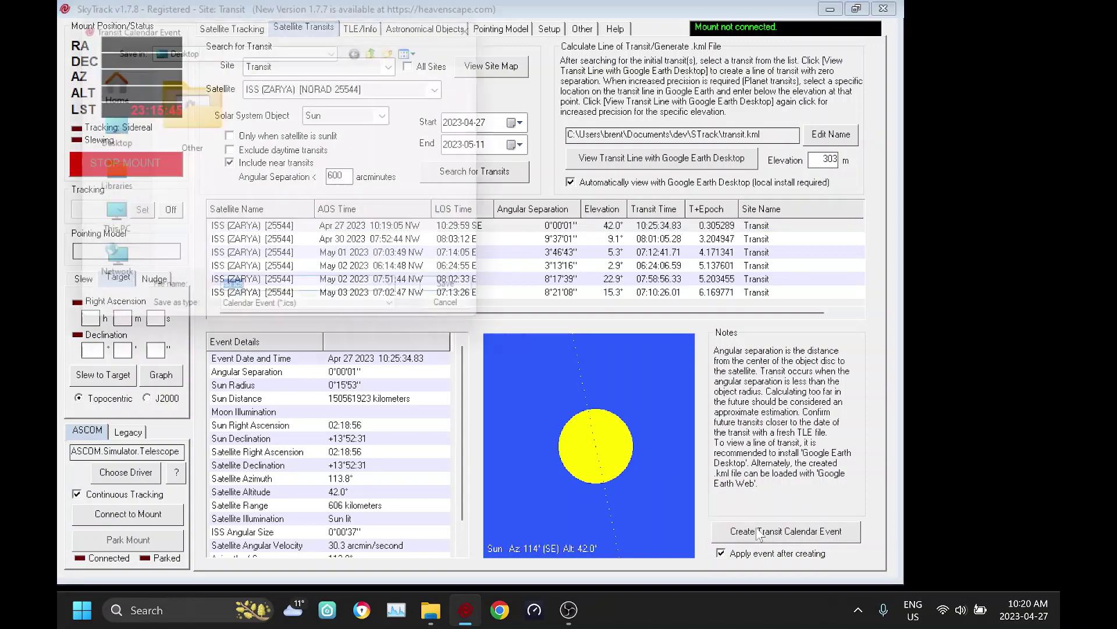
left_click(474, 303)
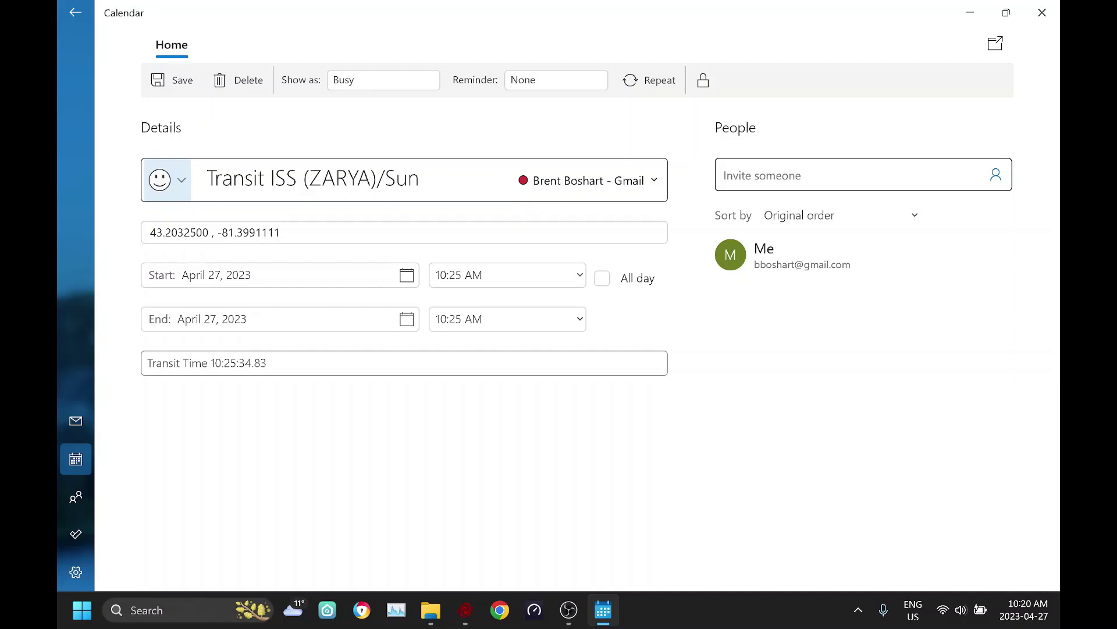
left_click(182, 79)
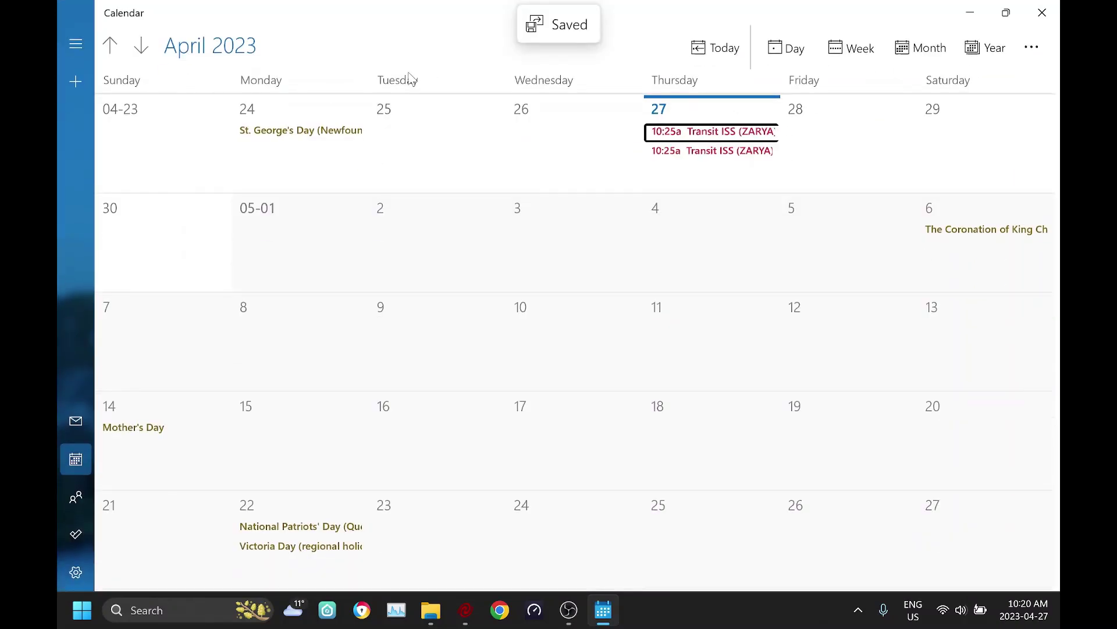
Close Windows Calendar after saving the transit event.
left_click(1043, 12)
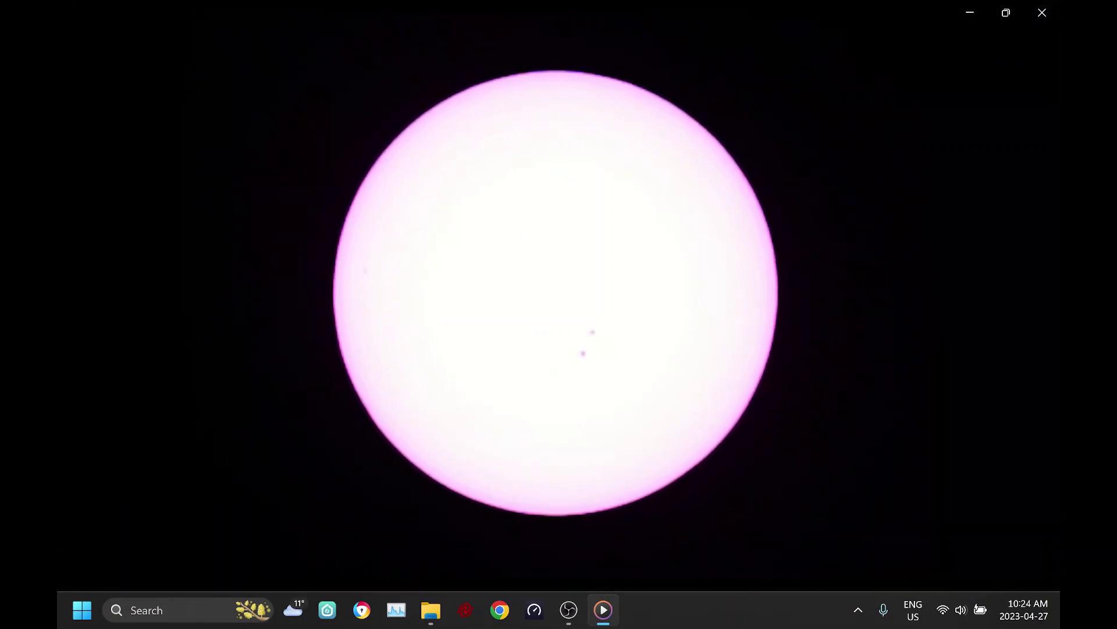
Replay the five-second transit clip twice, then close Media Player.
mouse_move(793, 374)
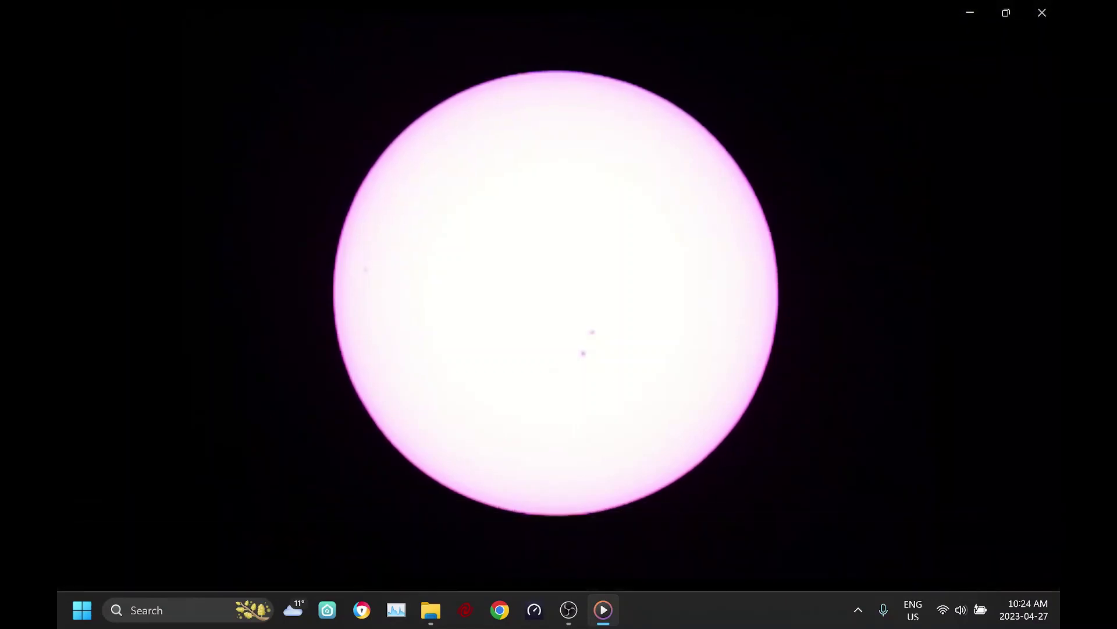
left_click(566, 312)
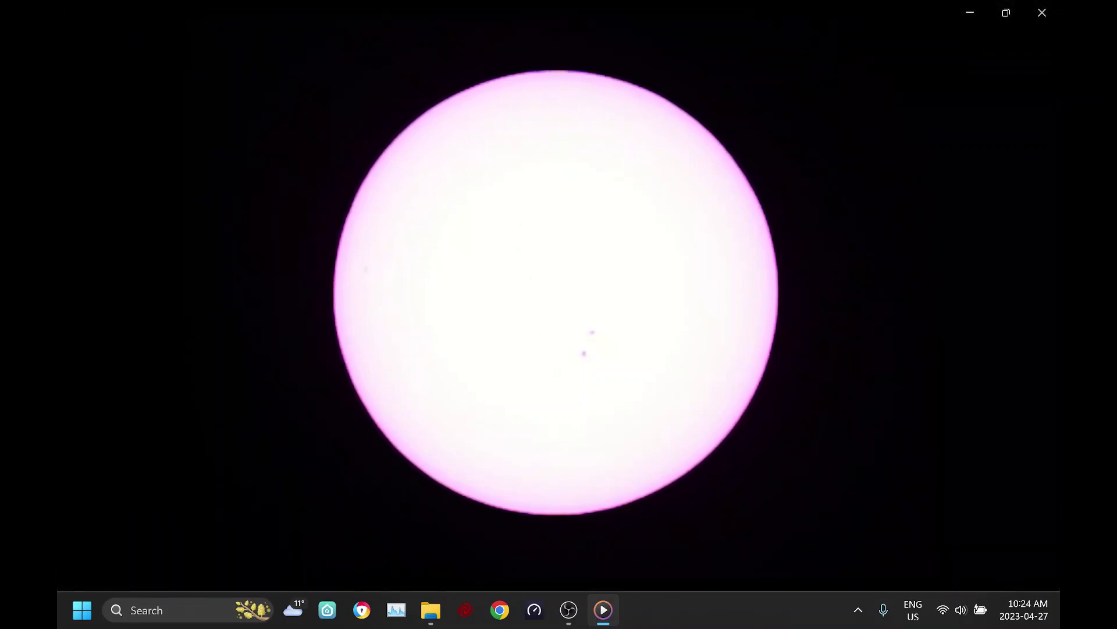
left_click(569, 319)
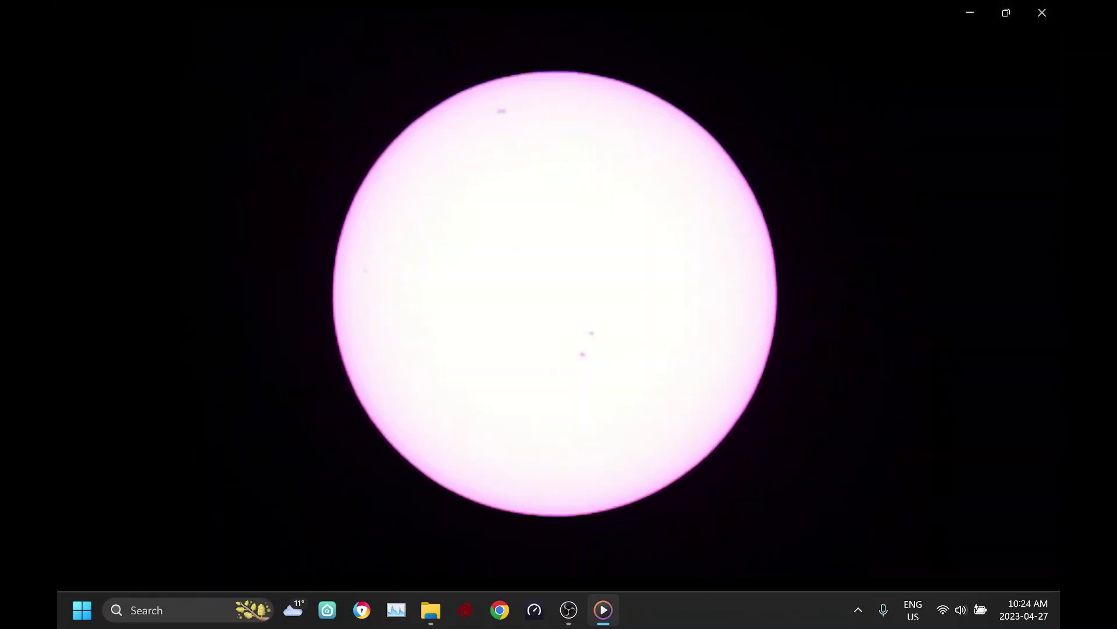
left_click(1055, 17)
Check that active_transit2.txt is 0.0 hours old with ISS, then return to transit search.
left_click(373, 31)
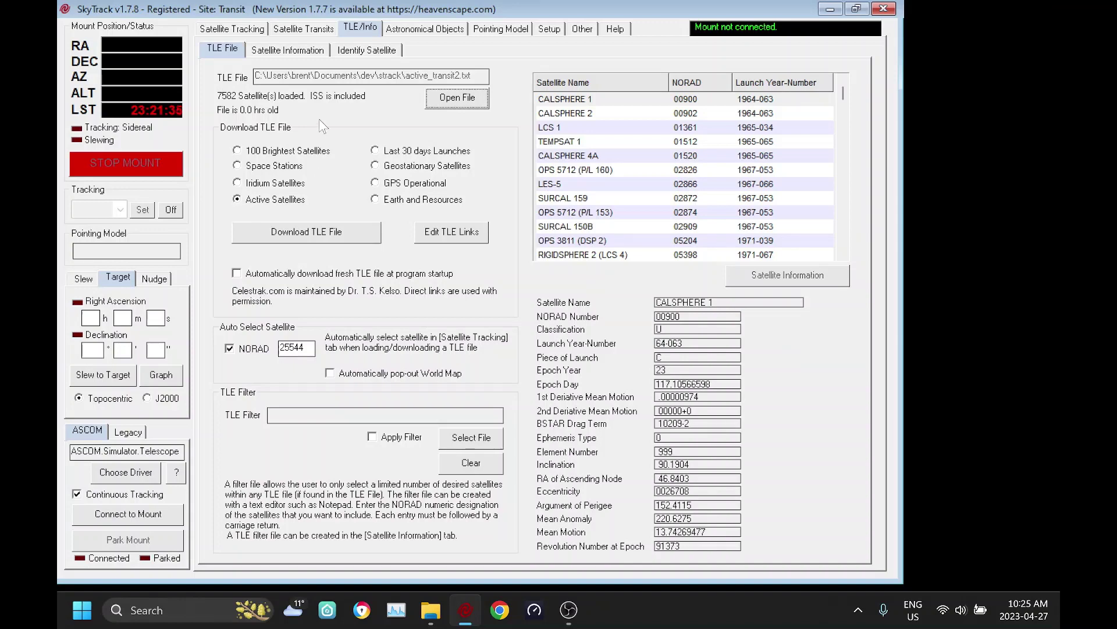
left_click(325, 29)
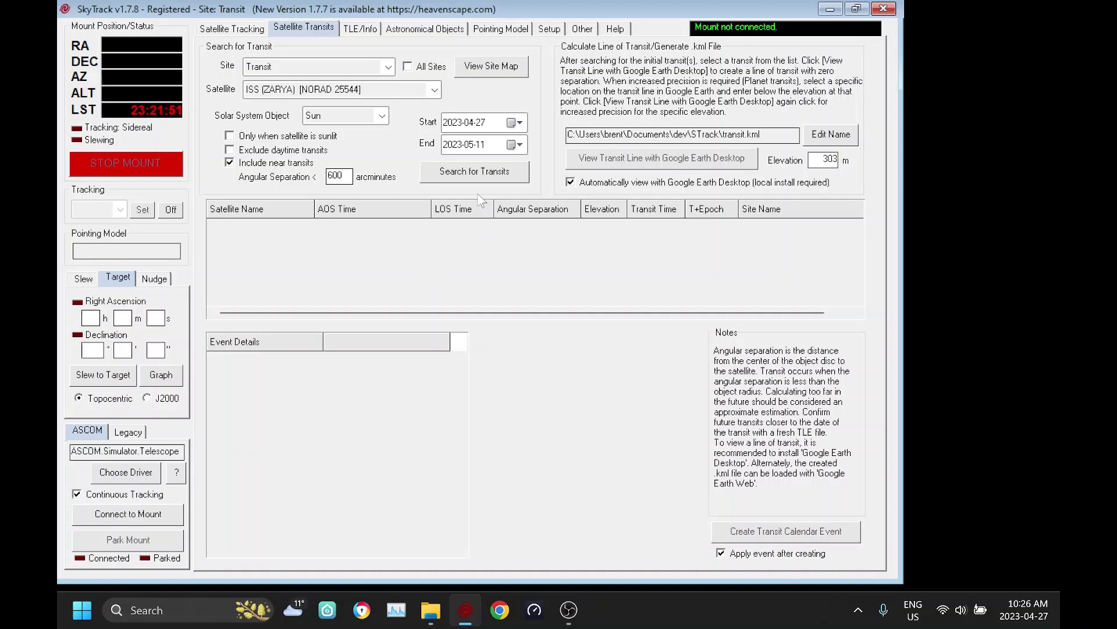
Rerun the ISS–Sun search and inspect April 27's transit at 10:25:35.02.
left_click(471, 176)
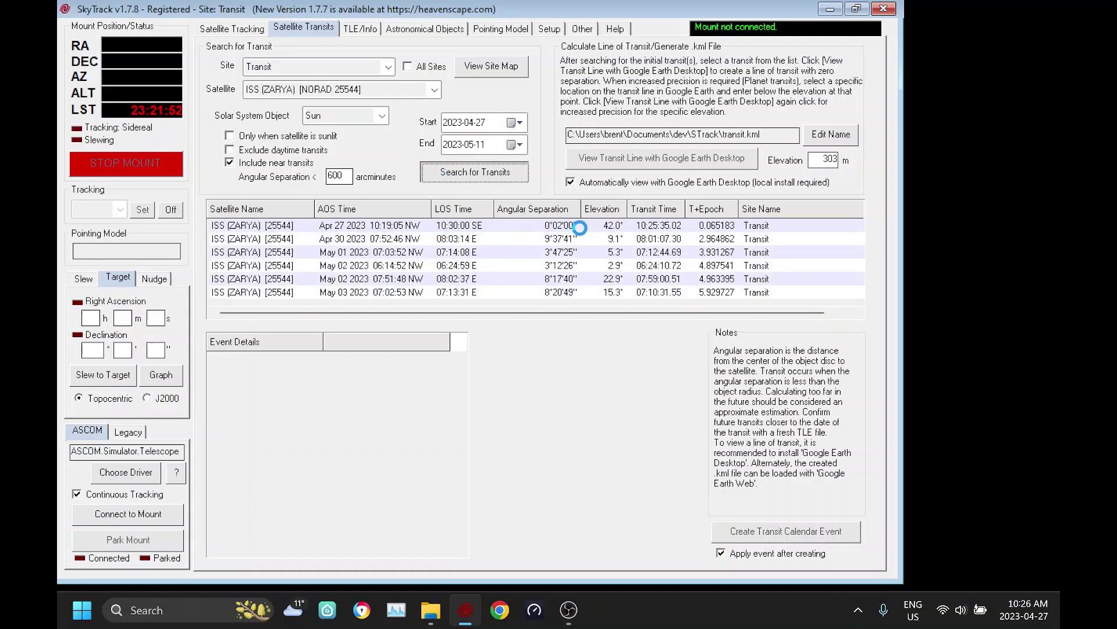
left_click(575, 226)
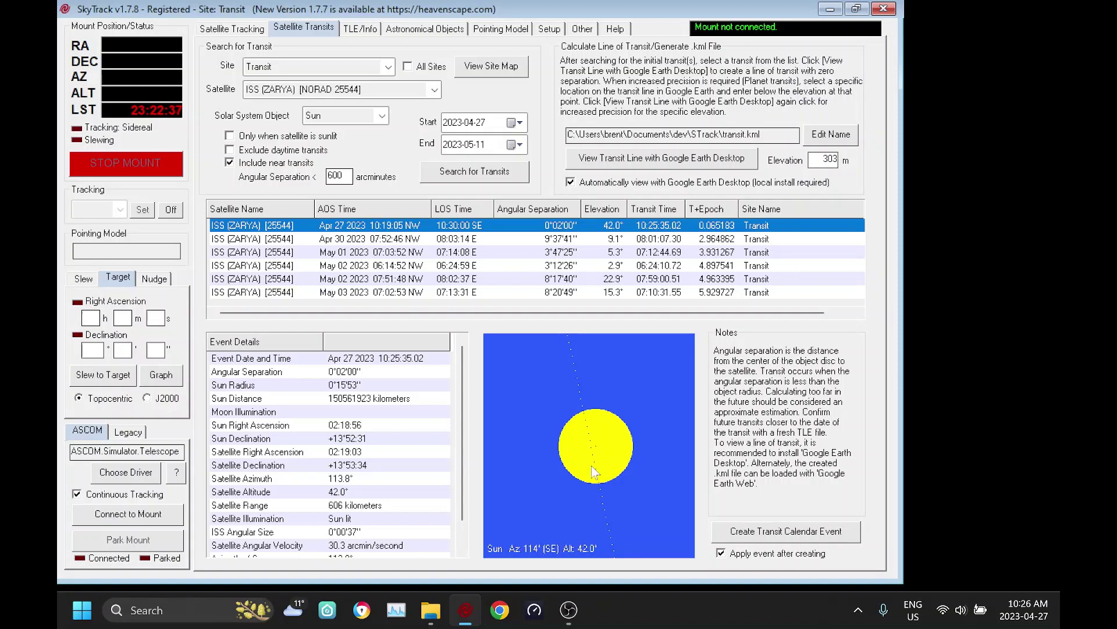
left_click(380, 119)
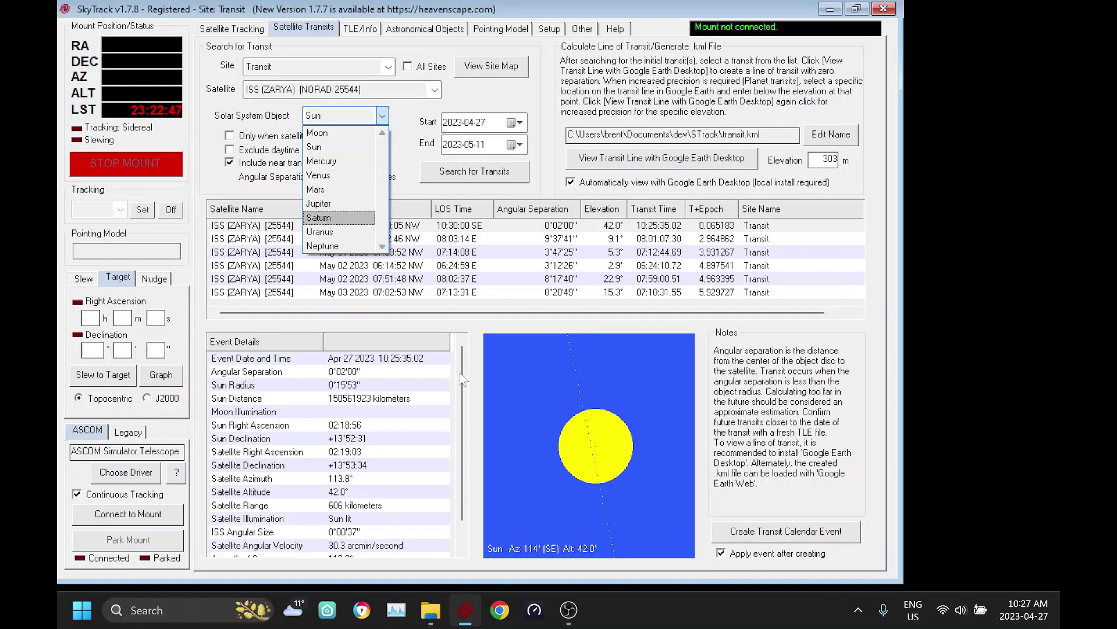
left_click(510, 384)
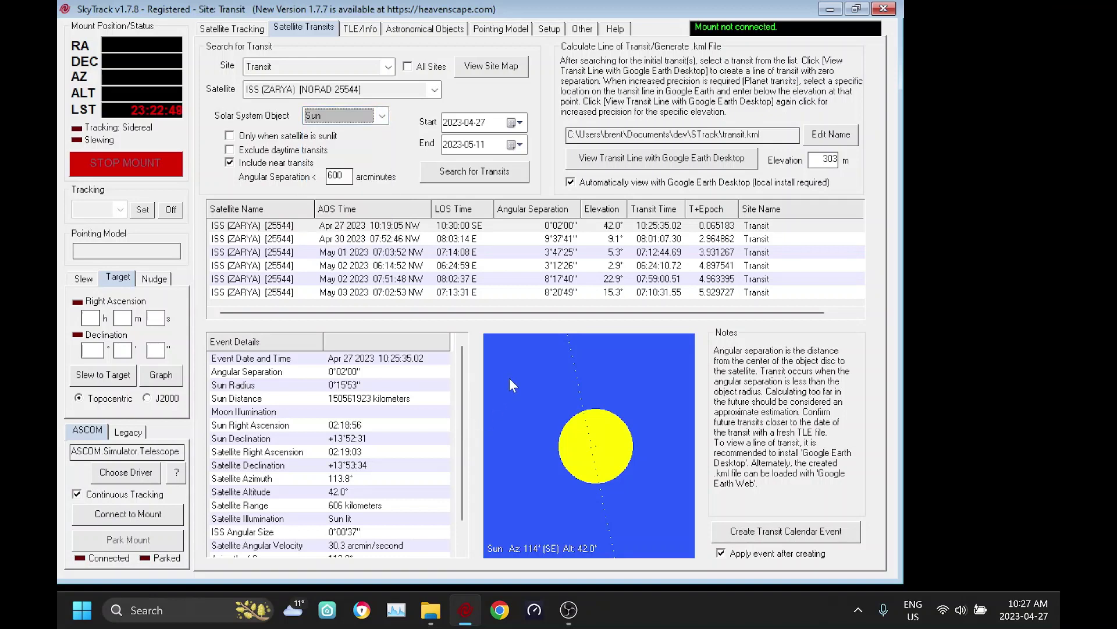